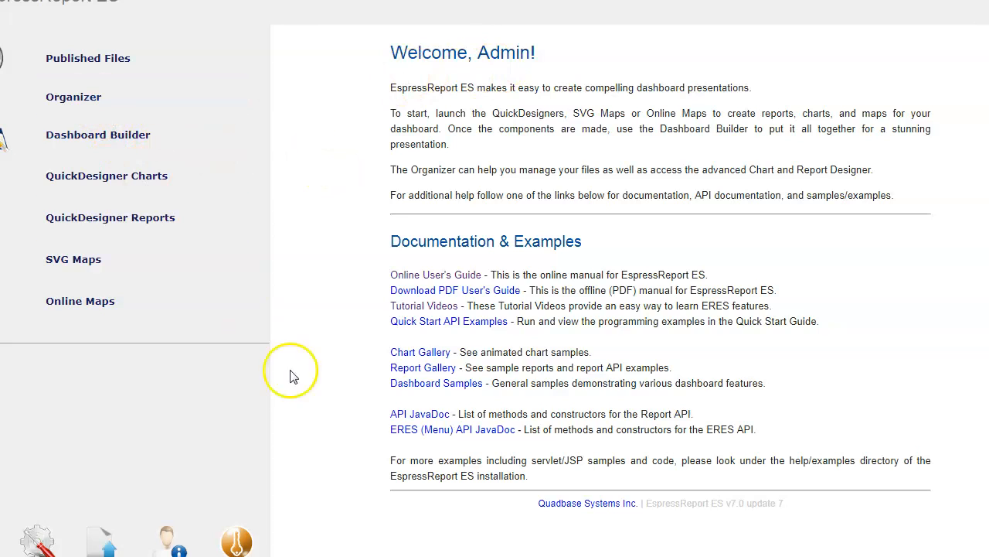
# Step: Bring the ERES Organizer forward and expand Examples to show Dashboards, Maps Examples and QuickStart
pyautogui.moveTo(391, 556)
pyautogui.click(480, 551)
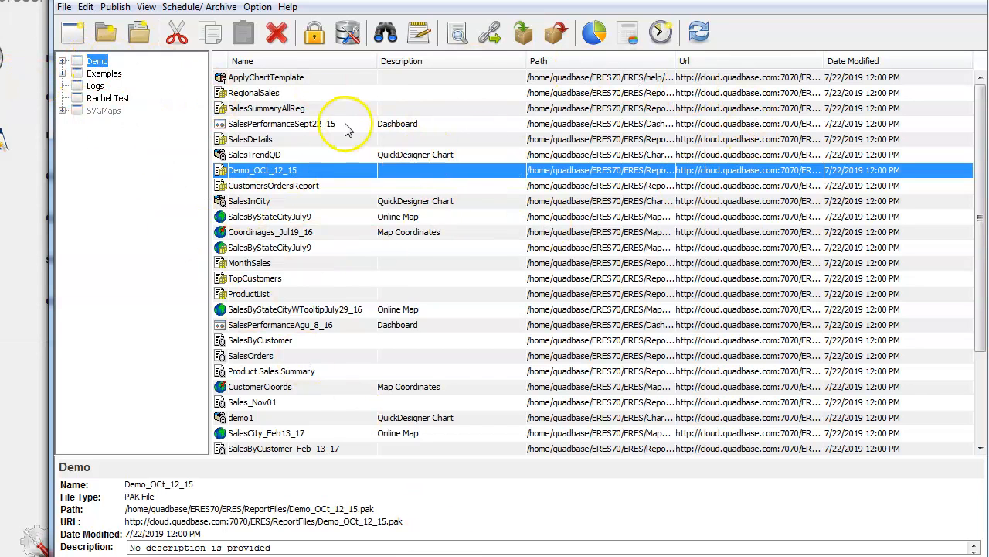
pyautogui.click(62, 73)
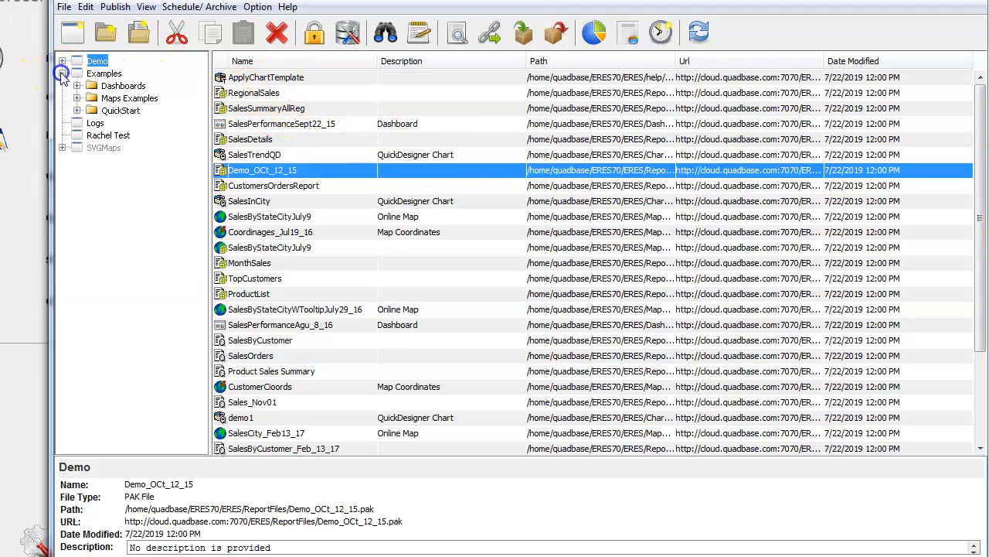
pyautogui.click(120, 85)
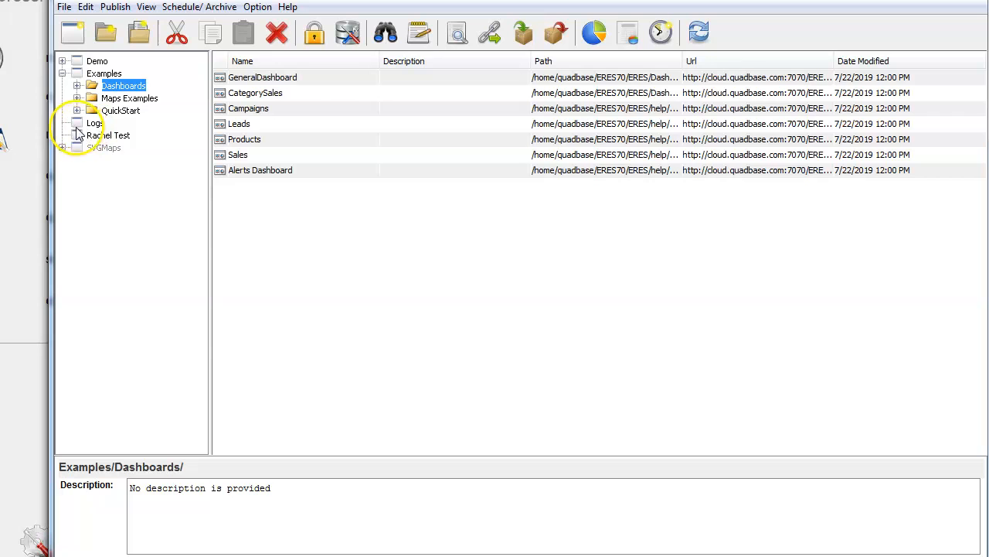
# Step: Browse the Demo folder and open the Demo_OCt_12_15 report
pyautogui.click(96, 62)
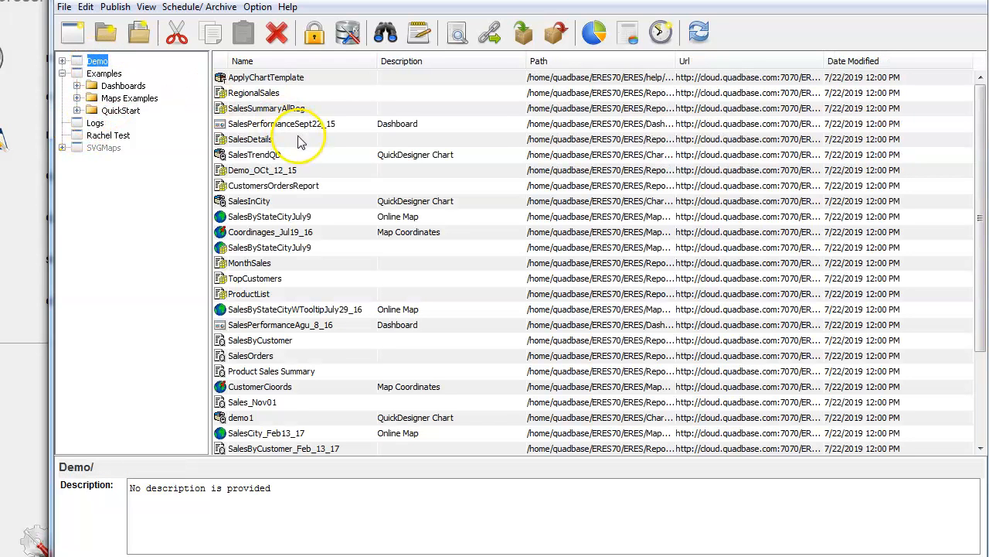
pyautogui.click(256, 172)
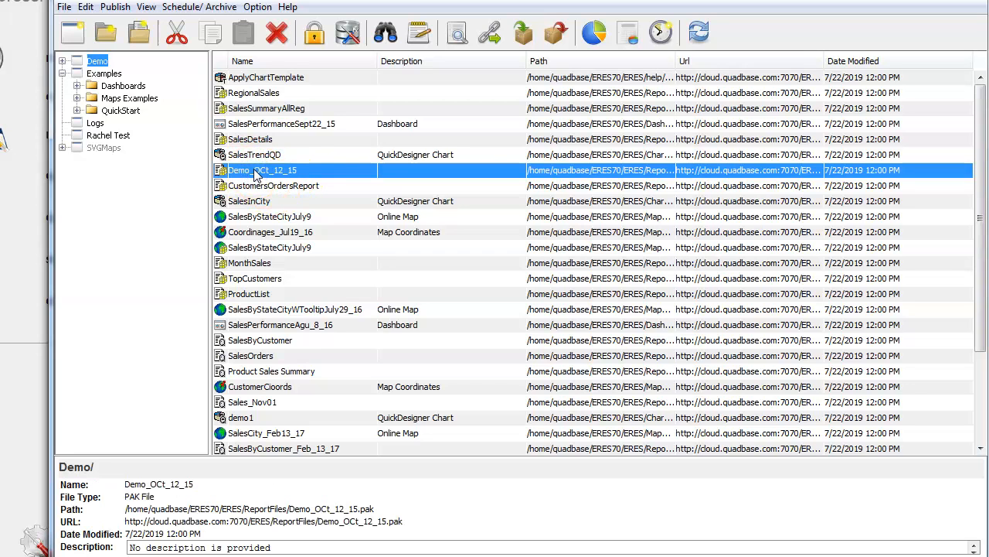
pyautogui.doubleClick(256, 172)
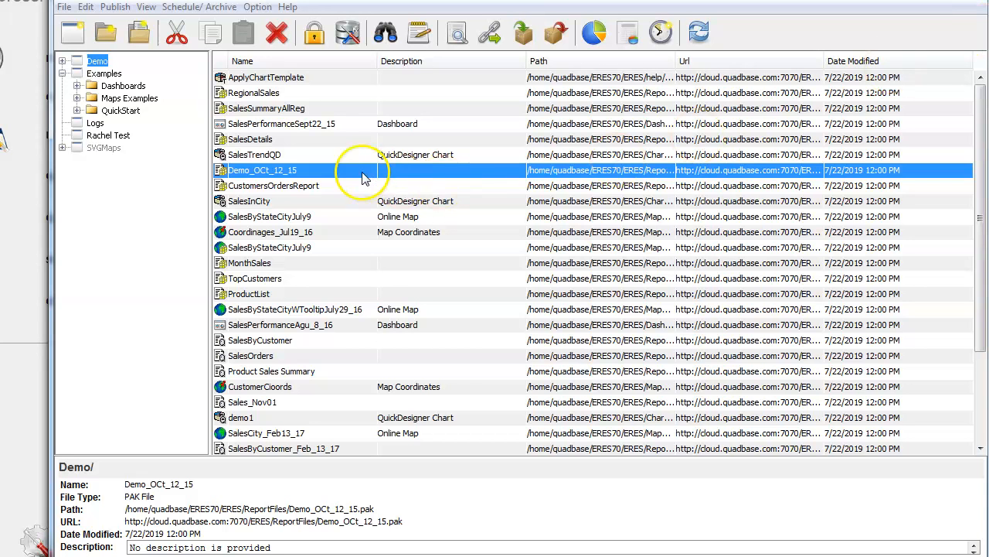
# Step: Start a Set Schedule task for Demo_OCt_12_15 via Schedule/Archive and name it DemoSchedule
pyautogui.rightClick(354, 170)
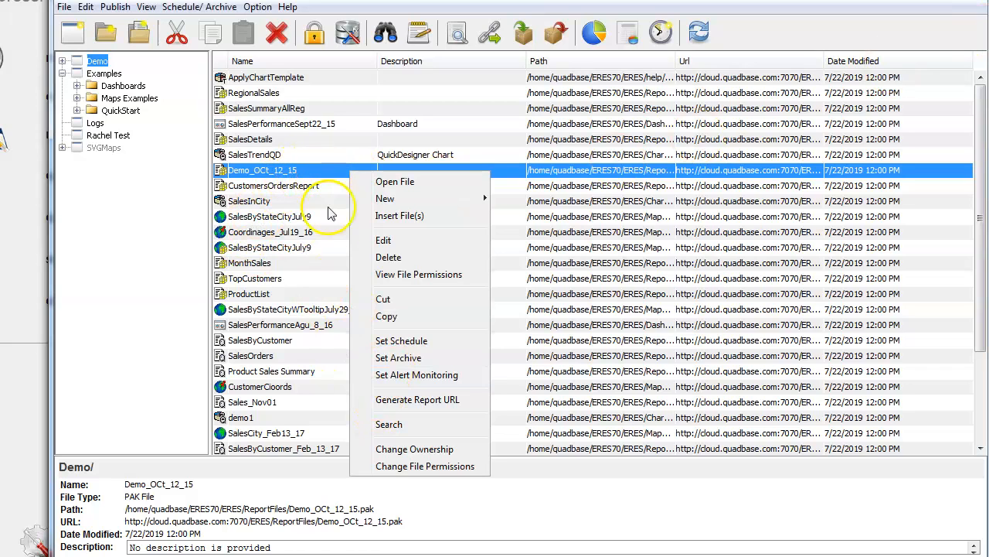
pyautogui.click(394, 344)
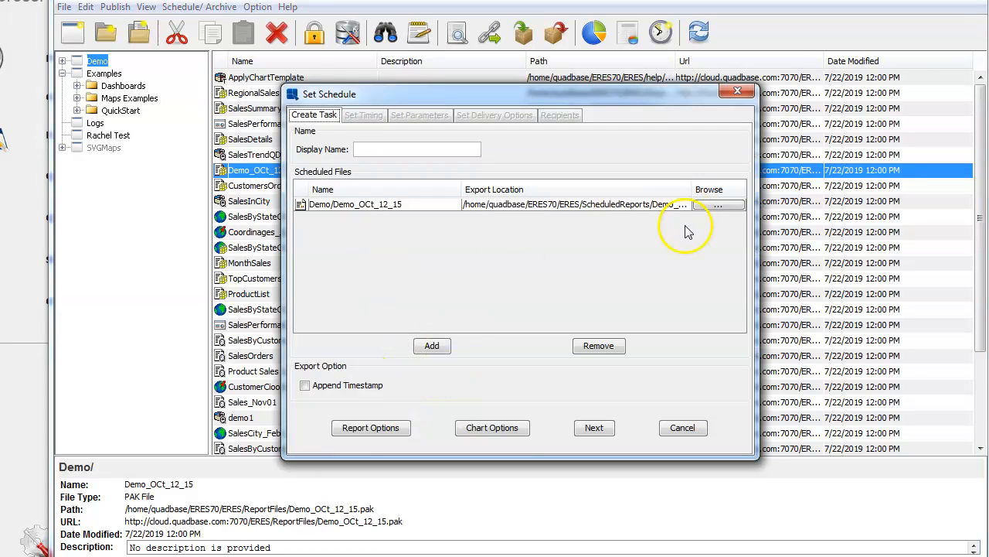
pyautogui.click(738, 91)
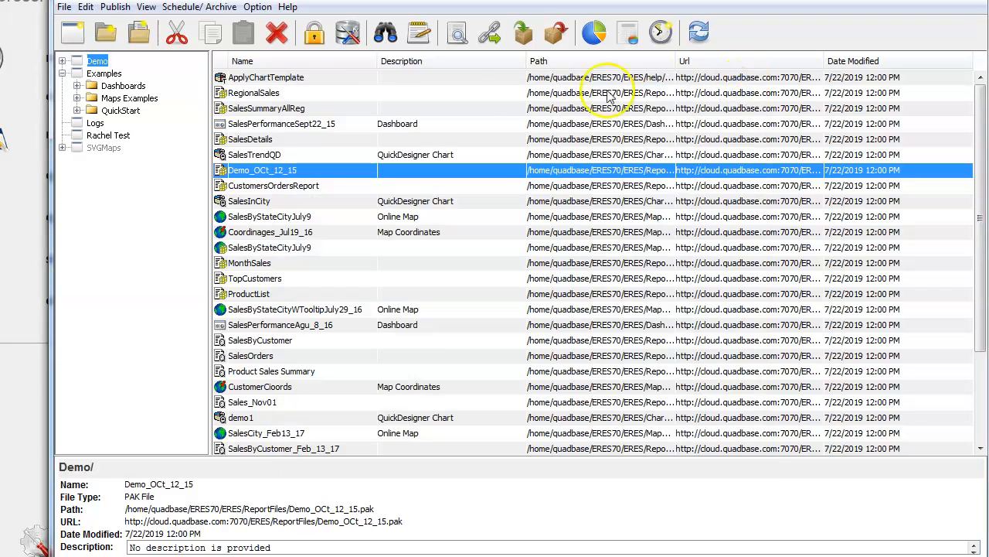
pyautogui.click(180, 7)
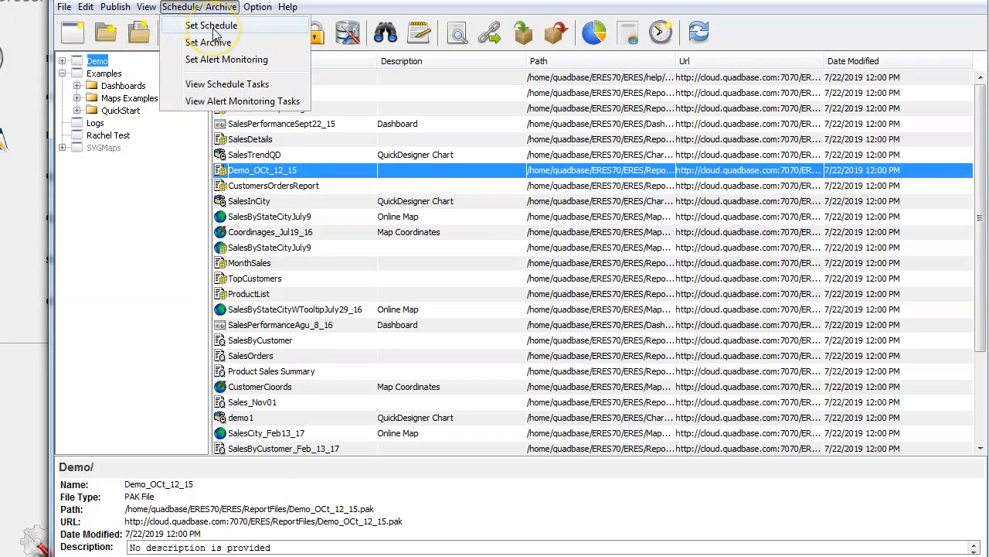
pyautogui.click(212, 25)
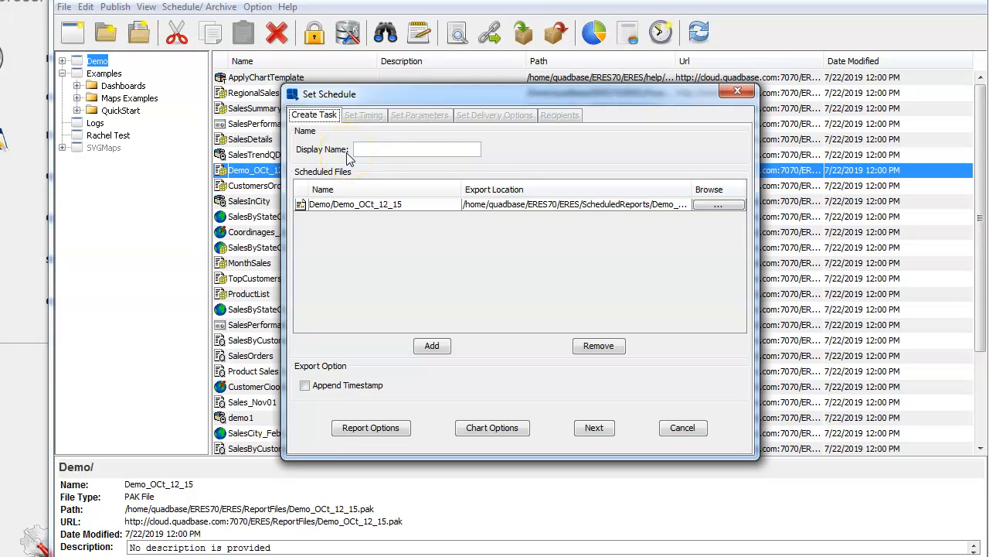
pyautogui.click(435, 144)
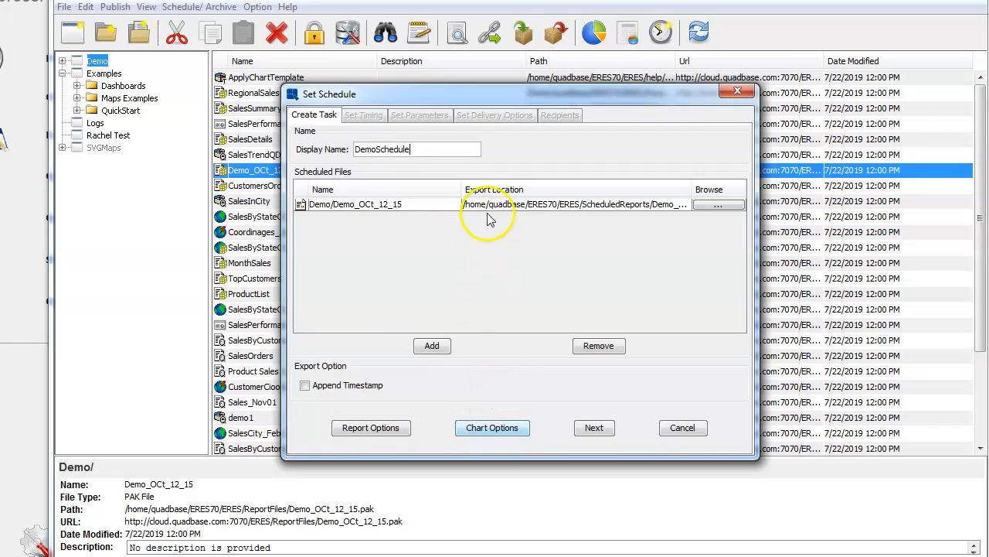
# Step: Set the report's export format to PDF and advance to the Set Timing step
pyautogui.click(389, 426)
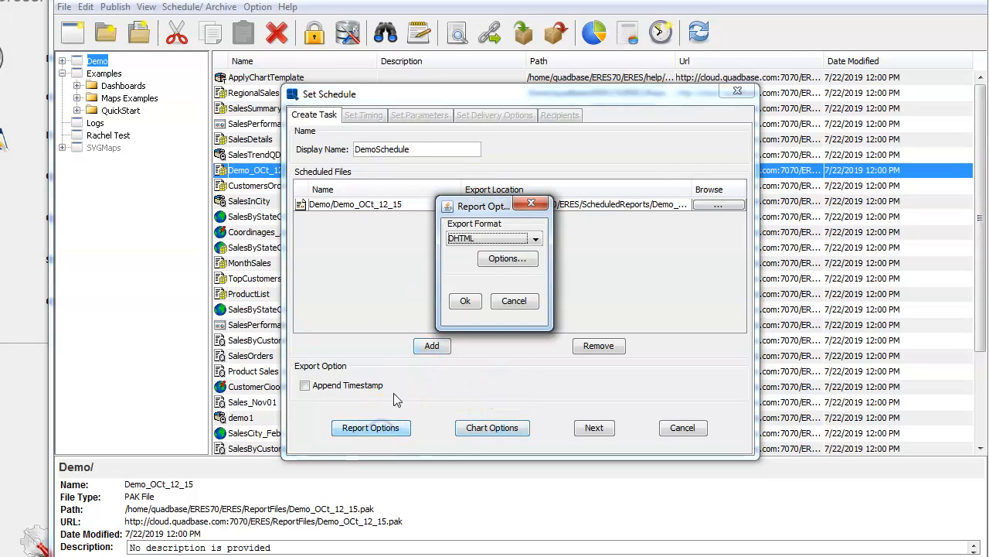
pyautogui.click(536, 239)
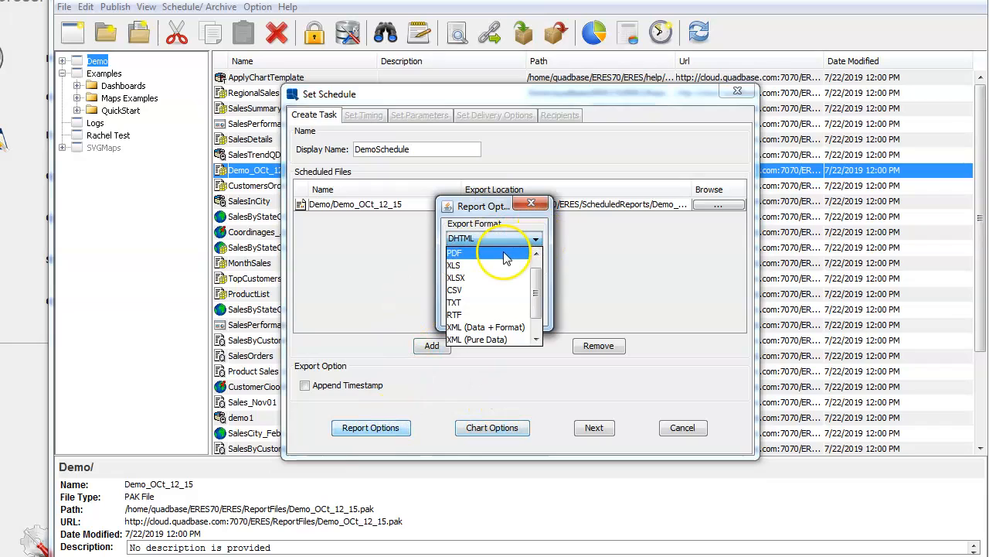
pyautogui.click(504, 254)
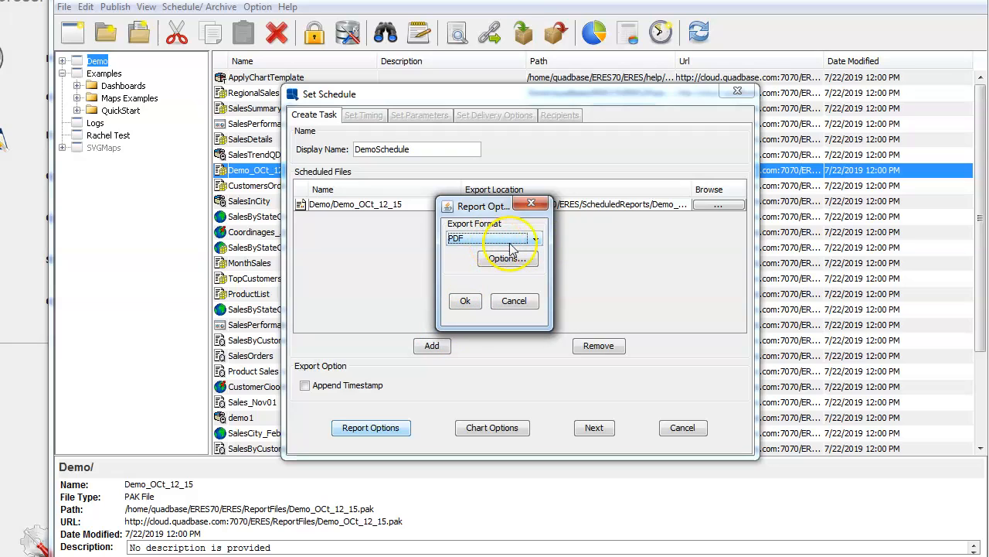
pyautogui.click(535, 241)
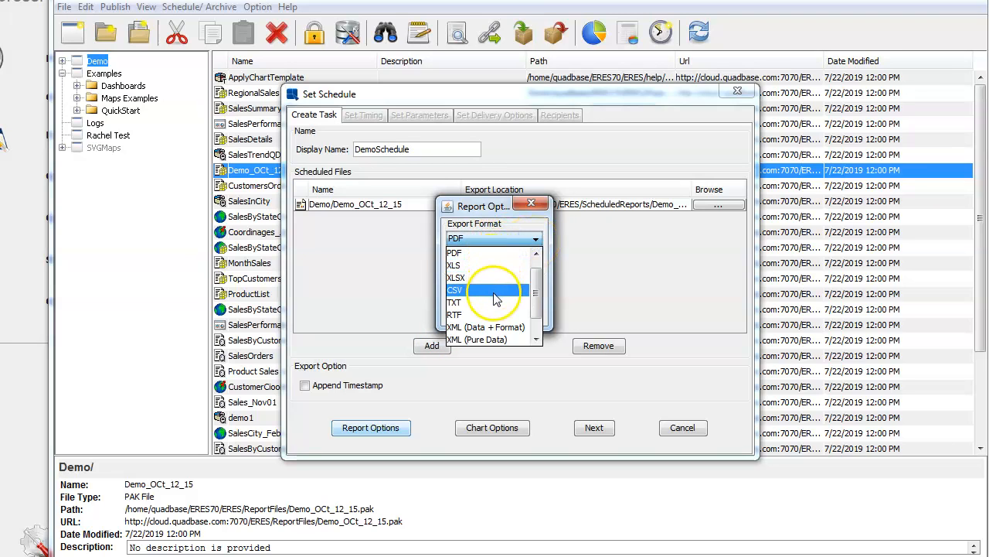
pyautogui.click(502, 253)
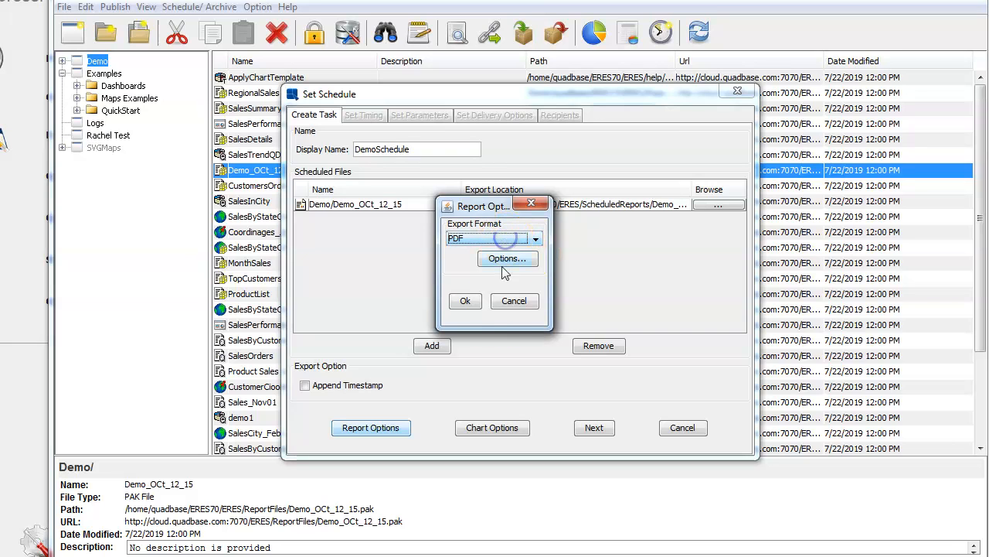
pyautogui.click(466, 301)
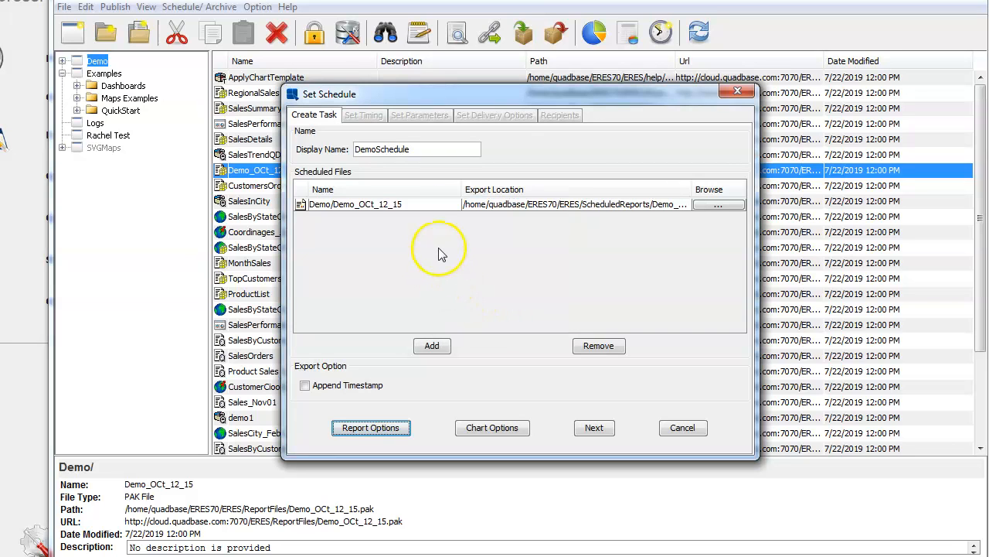
pyautogui.click(589, 429)
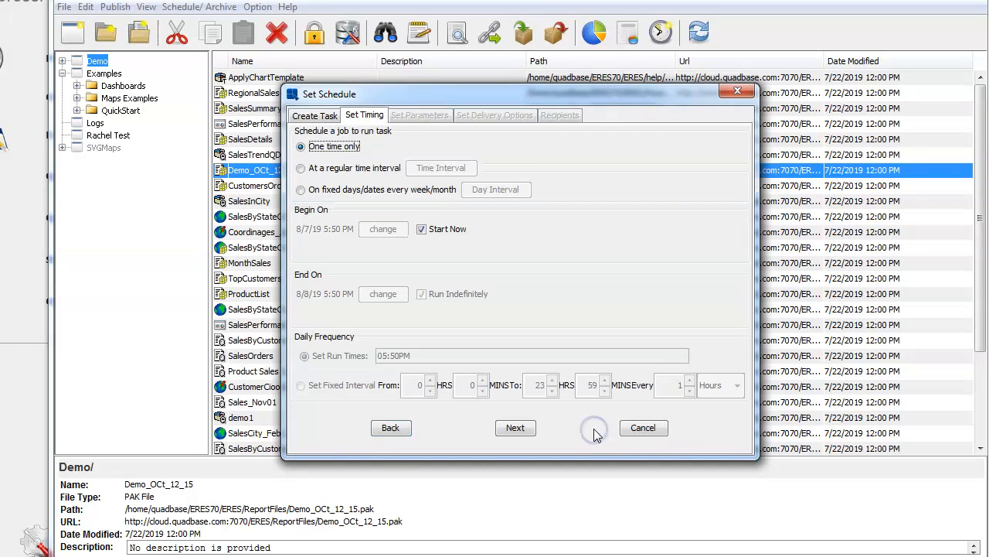
# Step: Make the task repeat at a regular time interval of every 3 days
pyautogui.click(302, 168)
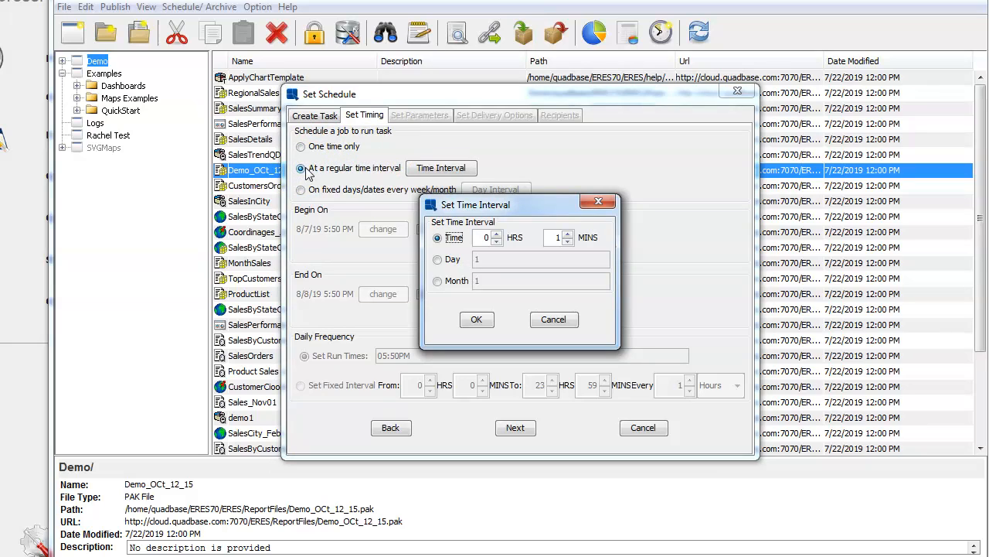
pyautogui.click(497, 239)
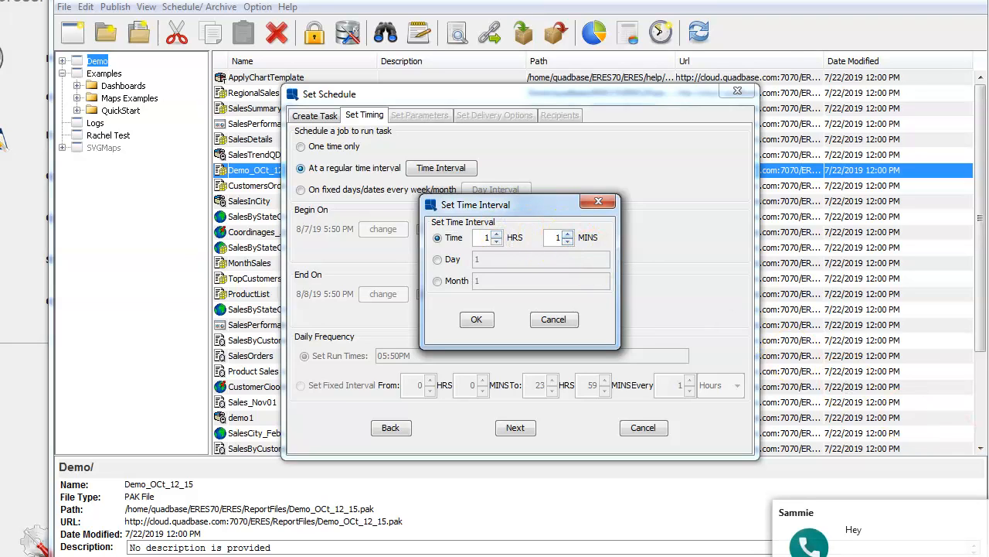
pyautogui.click(988, 512)
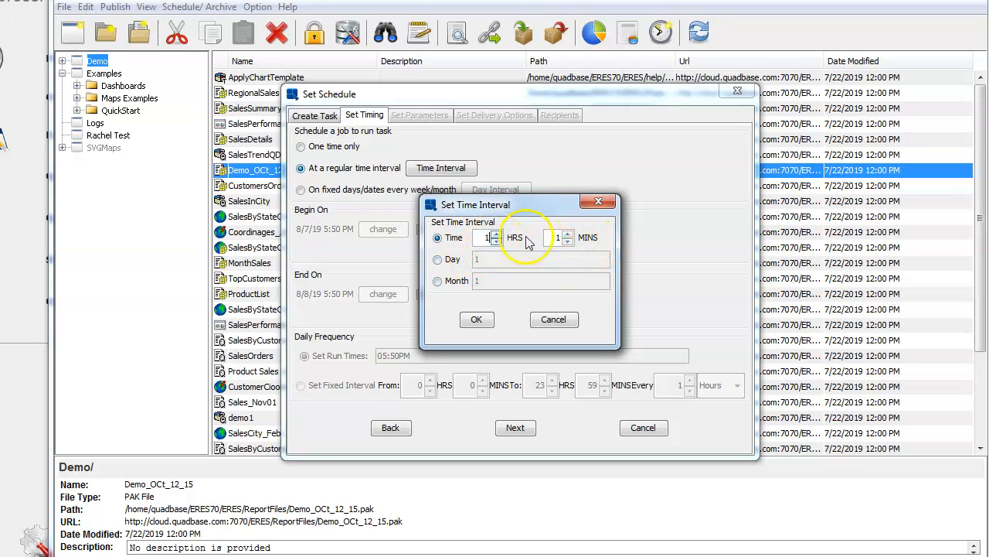
pyautogui.click(568, 234)
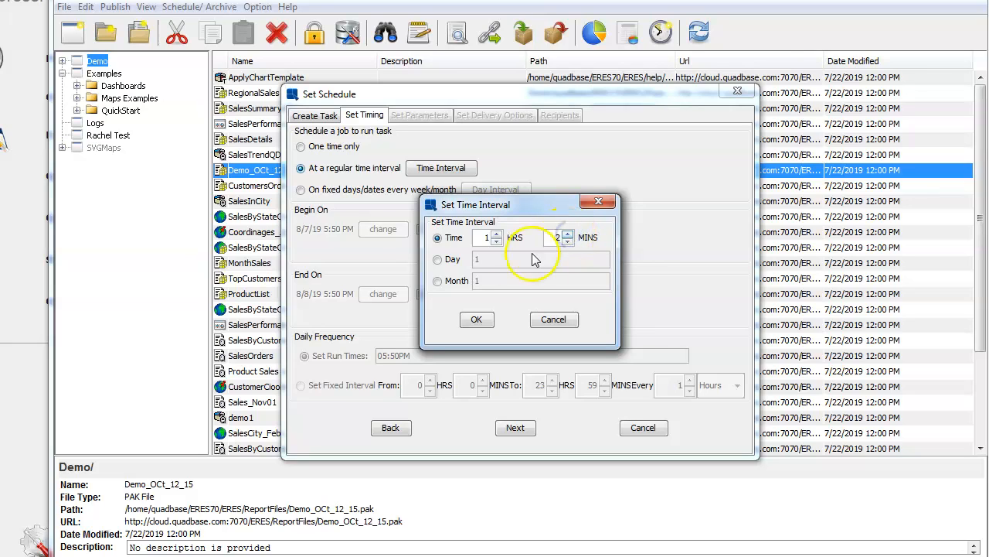
pyautogui.click(441, 261)
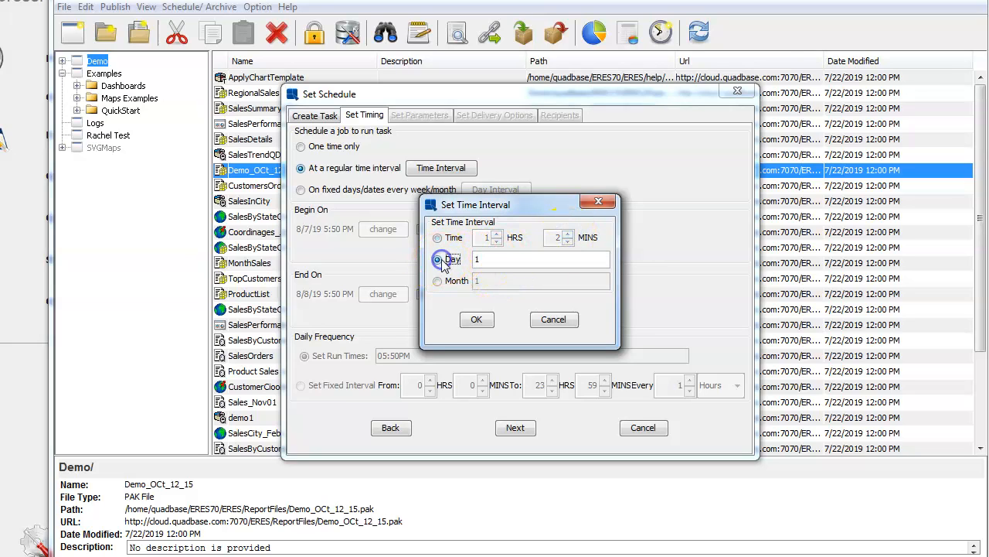
pyautogui.click(505, 258)
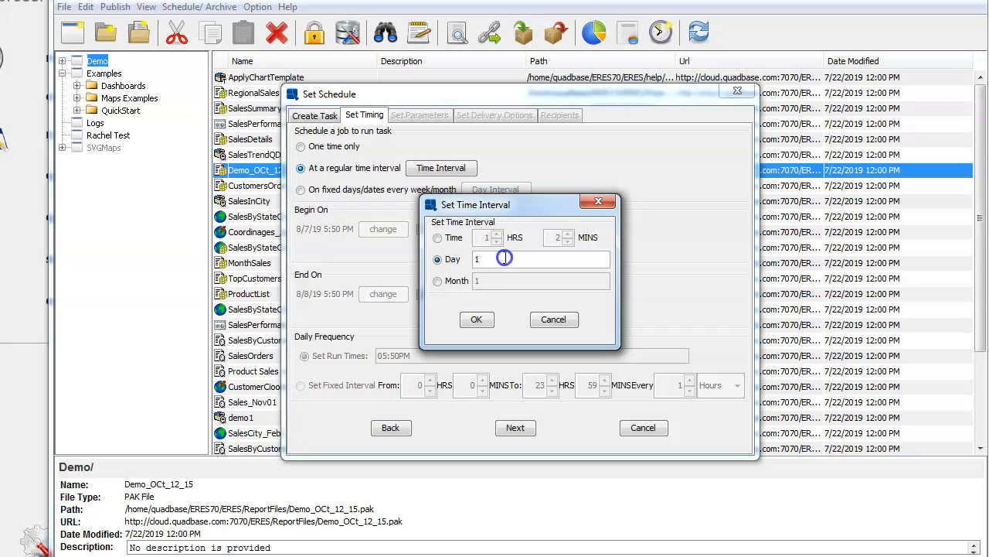
pyautogui.write('3')
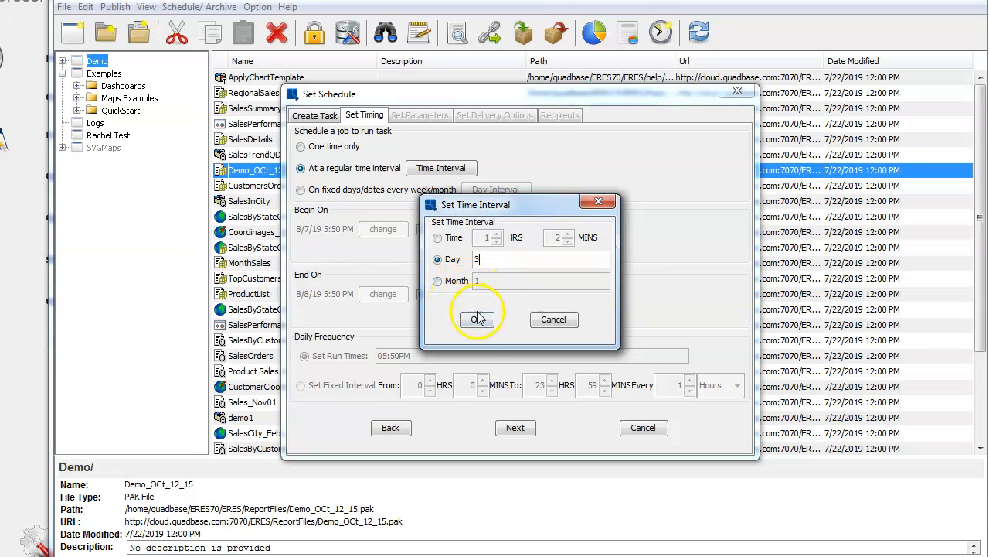
pyautogui.click(553, 320)
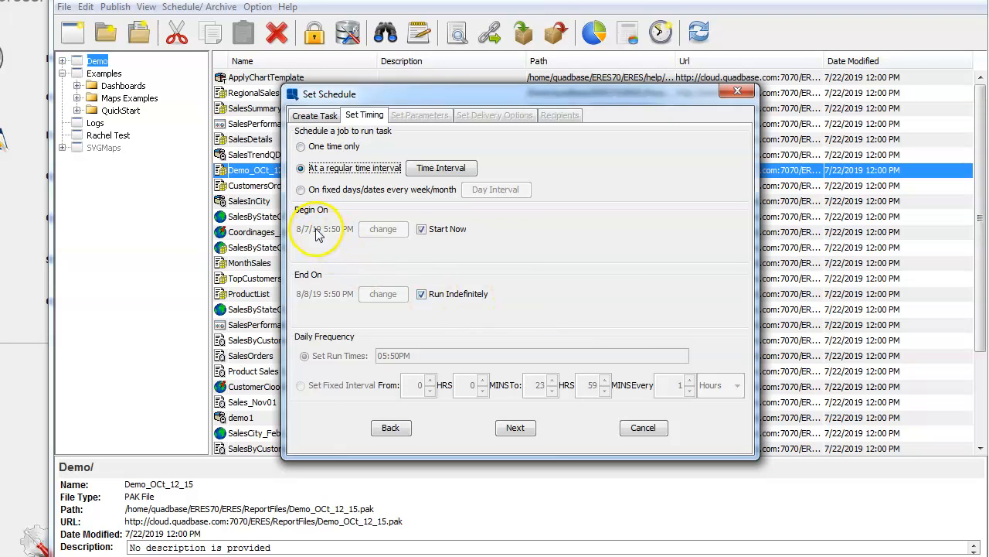
# Step: Switch to fixed days/dates and pick Mon, Wed and Fri as weekly run days
pyautogui.click(301, 191)
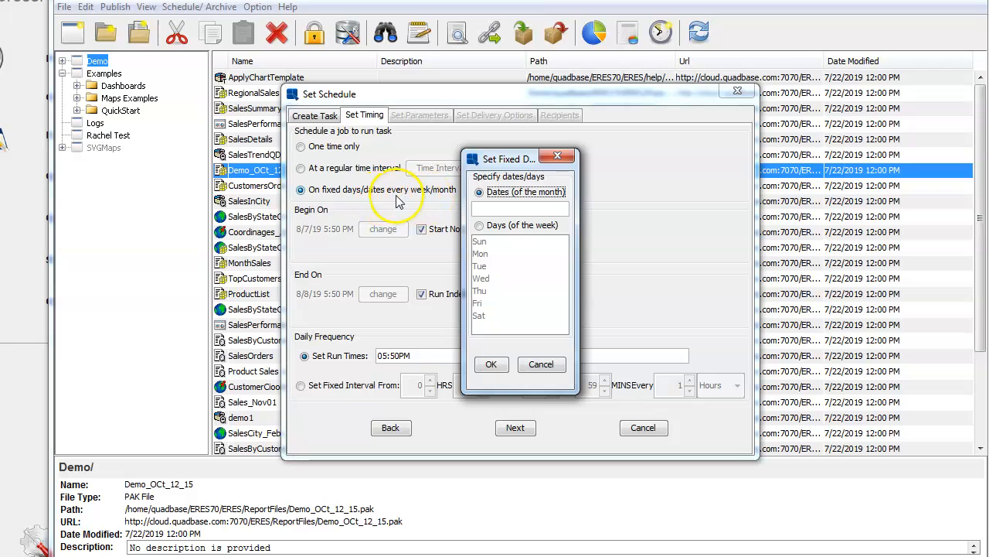
pyautogui.click(479, 225)
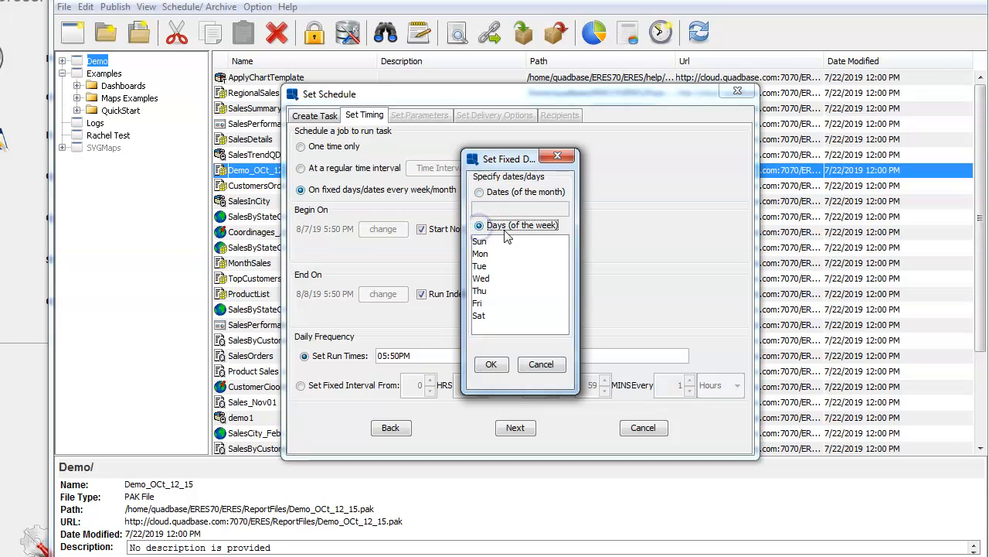
pyautogui.click(480, 242)
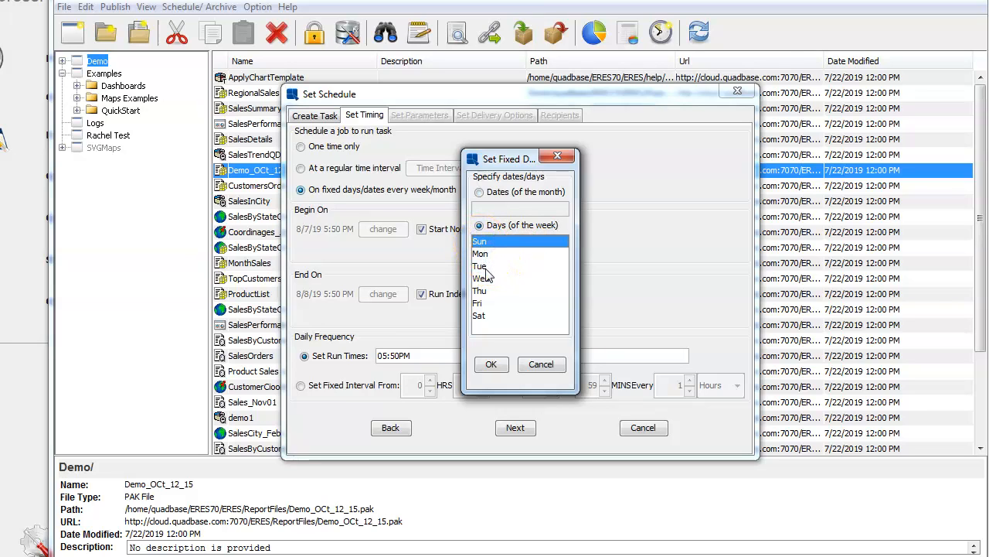
pyautogui.click(481, 255)
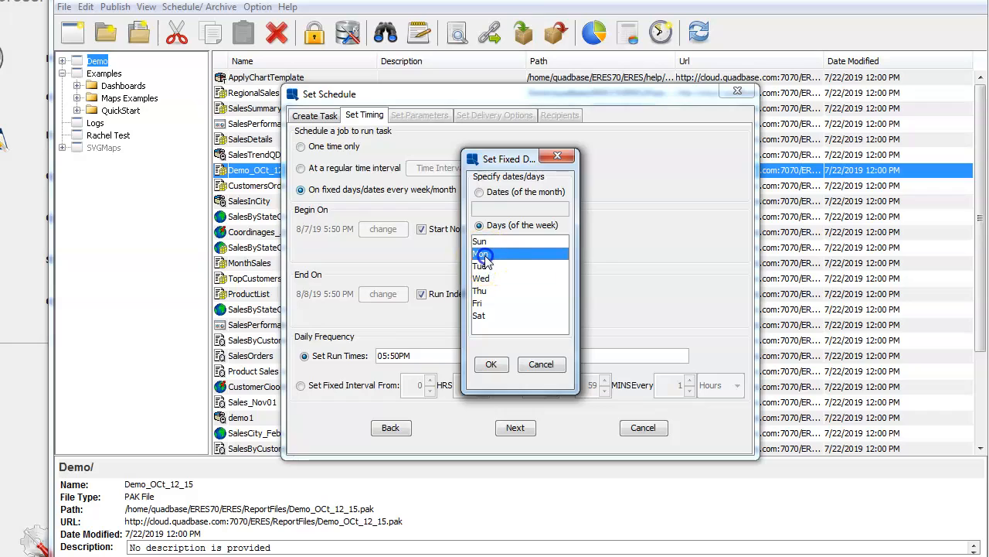
pyautogui.keyDown('ctrl'); pyautogui.click(483, 267); pyautogui.keyUp('ctrl')
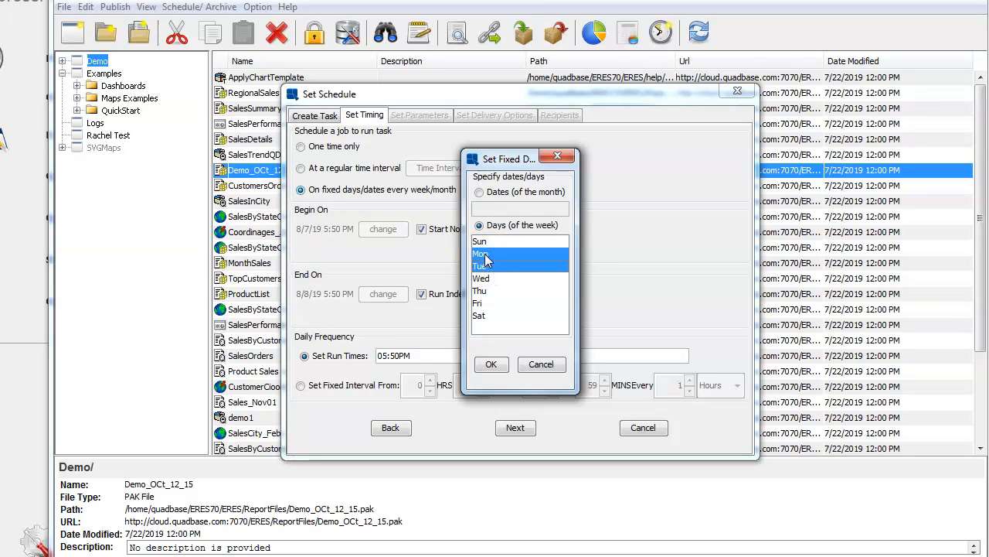
pyautogui.click(483, 280)
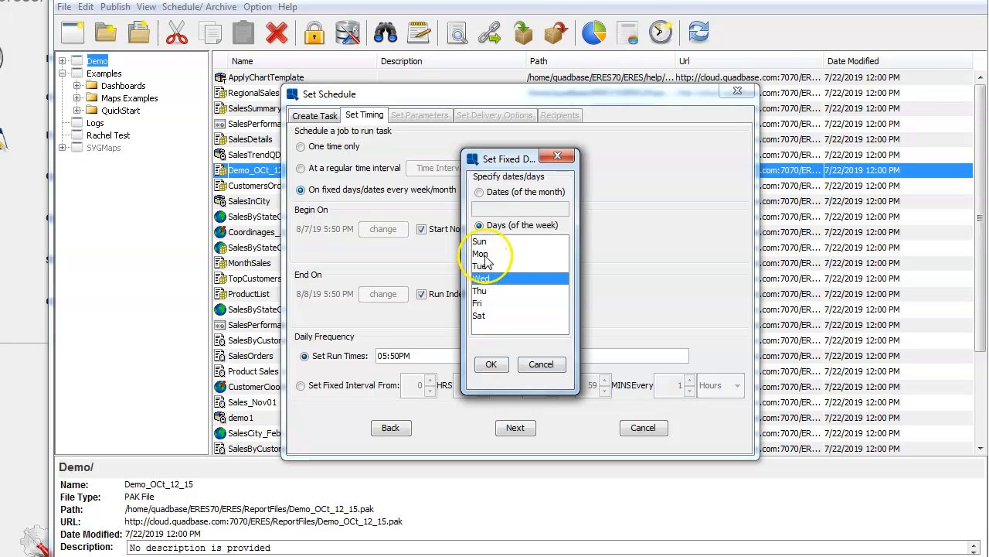
pyautogui.keyDown('ctrl'); pyautogui.click(483, 253); pyautogui.keyUp('ctrl')
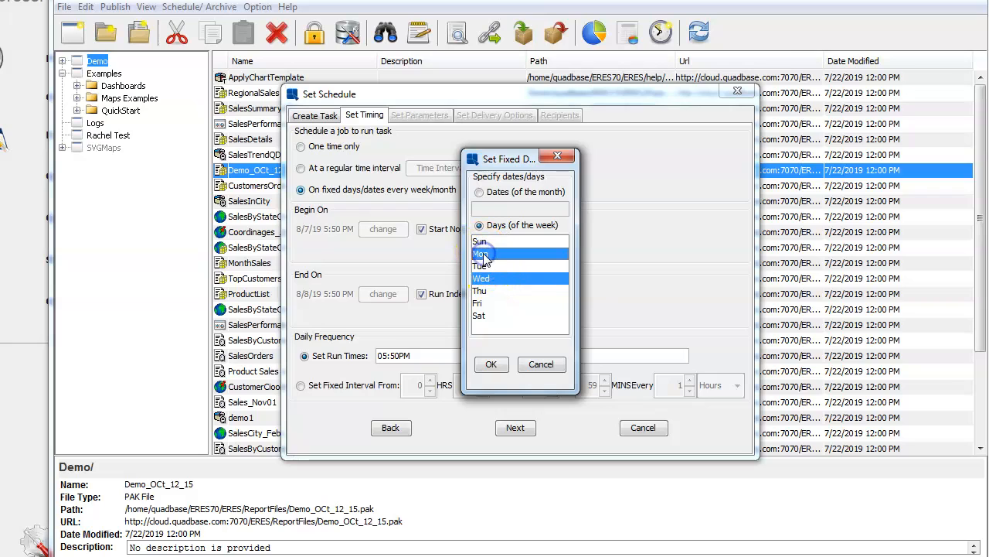
pyautogui.keyDown('ctrl'); pyautogui.click(478, 303); pyautogui.keyUp('ctrl')
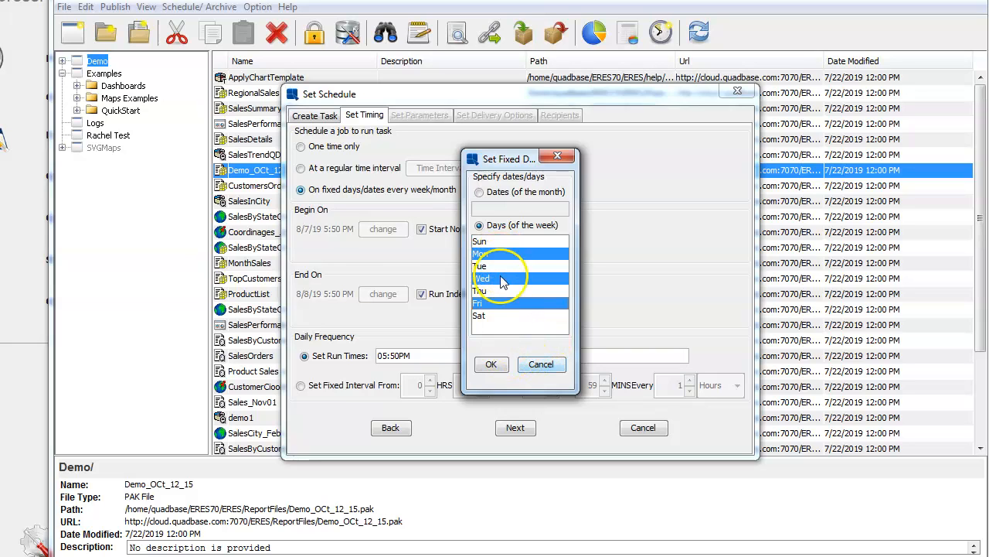
# Step: Try month dates 1, 4, 6 instead, then cancel the Day Interval picker
pyautogui.click(539, 365)
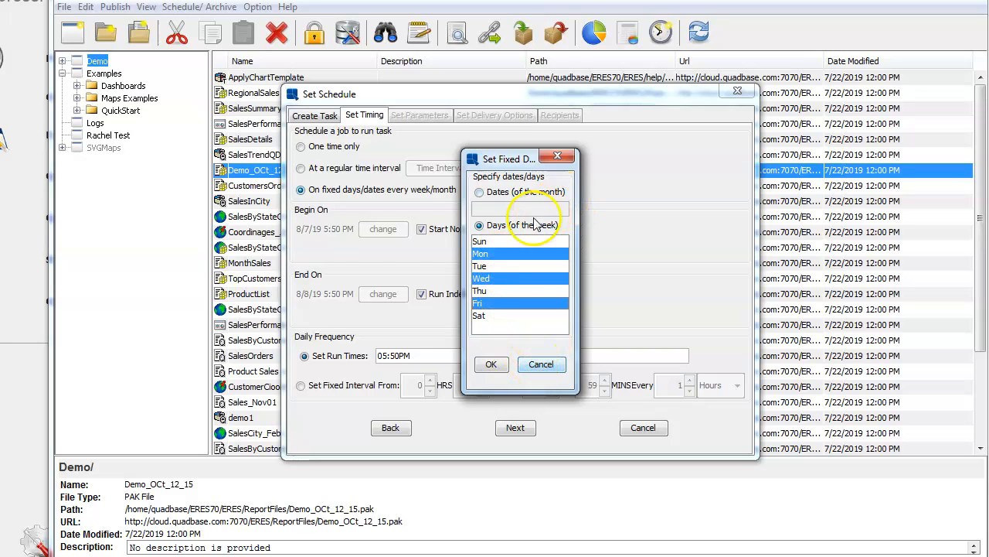
pyautogui.click(496, 209)
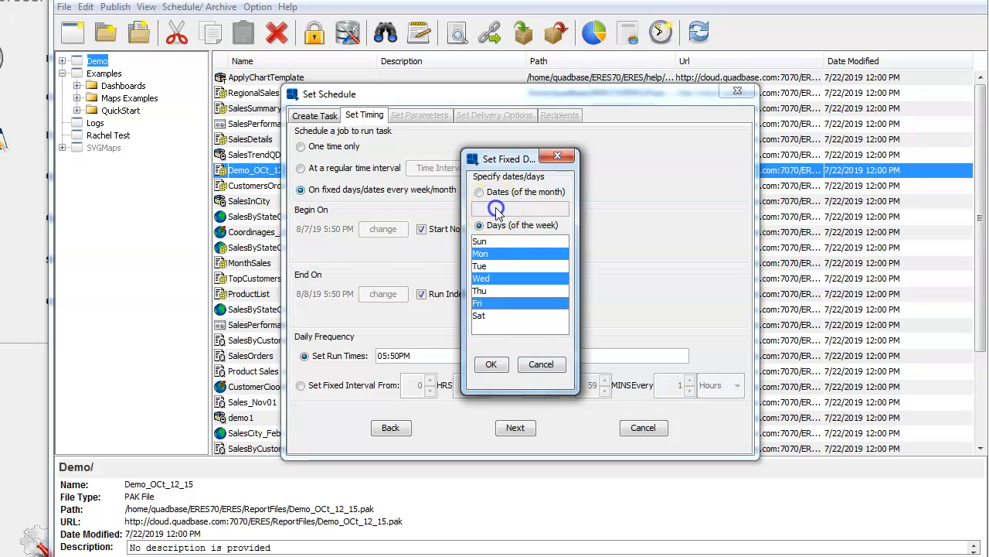
pyautogui.click(479, 193)
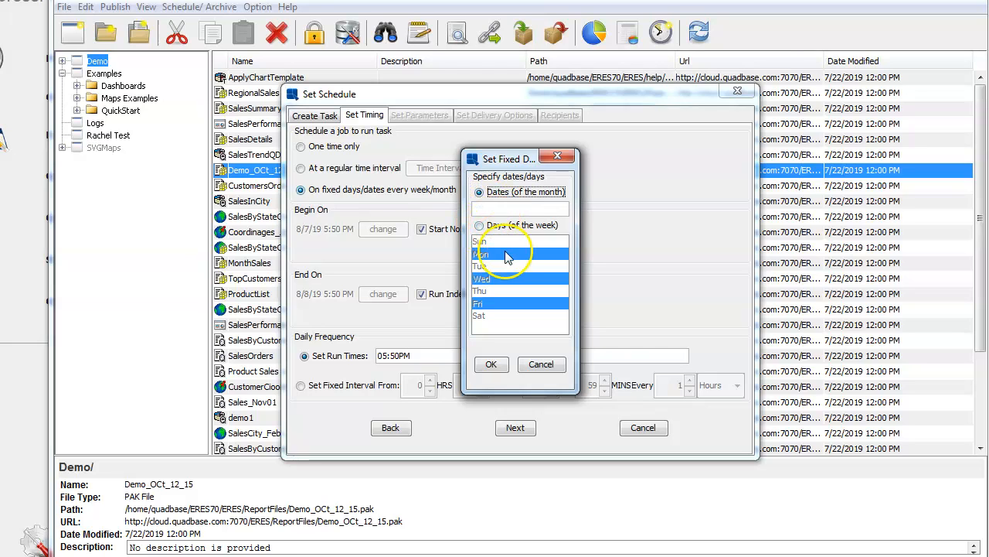
pyautogui.click(518, 209)
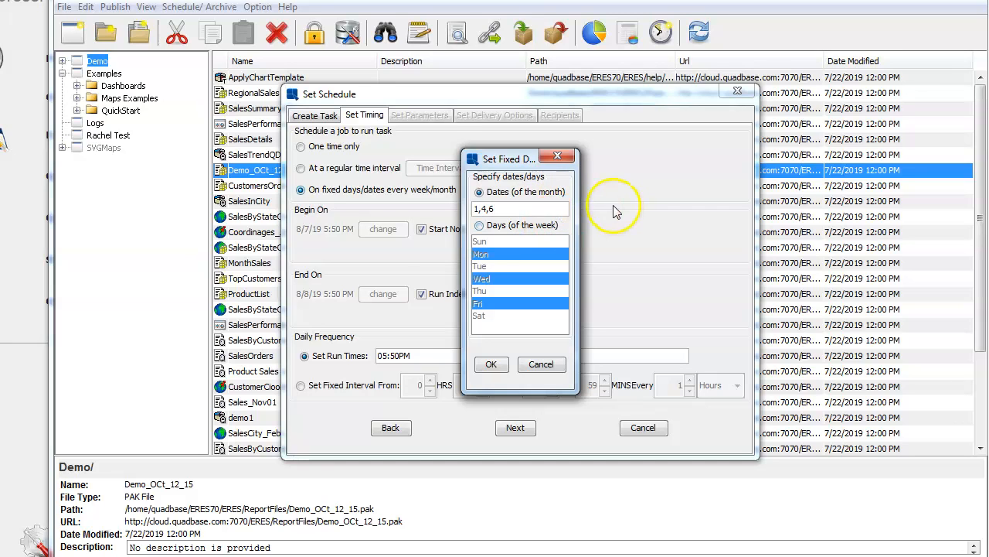
pyautogui.click(543, 366)
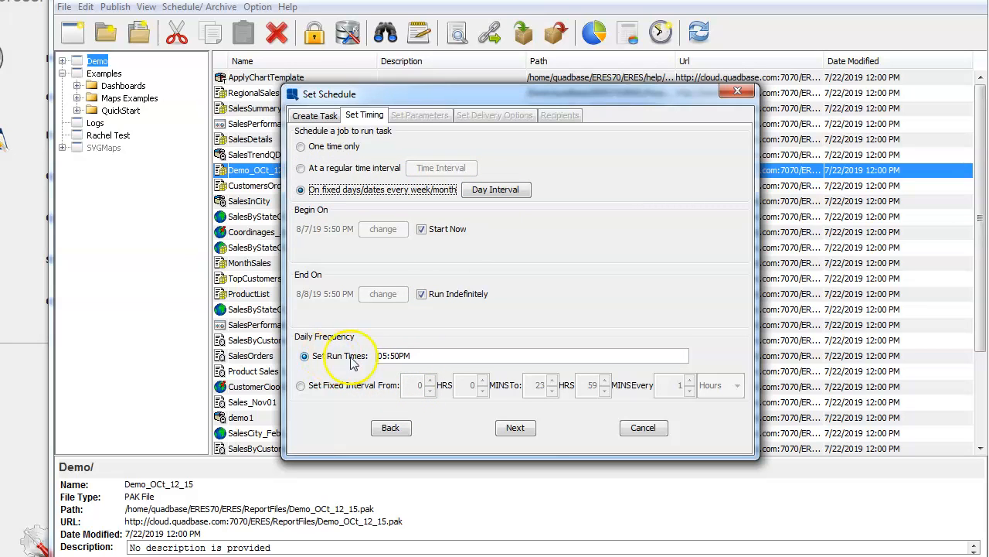
# Step: Add a 7:00PM run time, try a fixed interval from 6 HRS every 2 hours, then pick regular interval
pyautogui.click(429, 358)
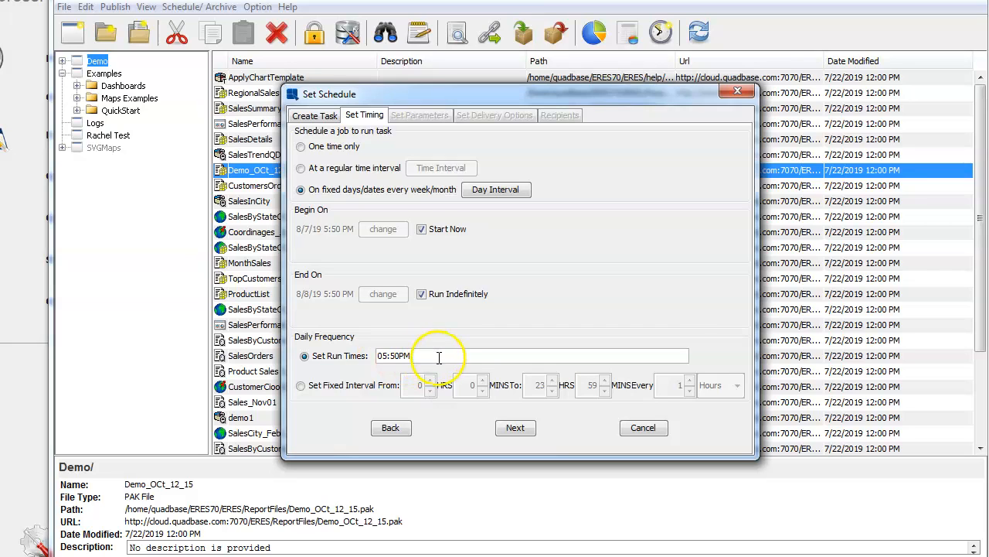
pyautogui.moveTo(440, 358)
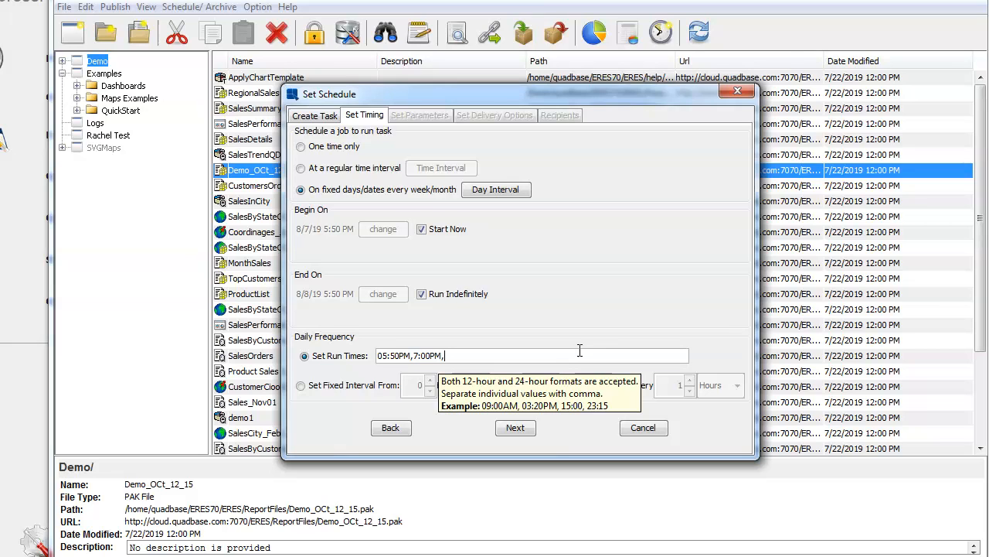
pyautogui.click(301, 385)
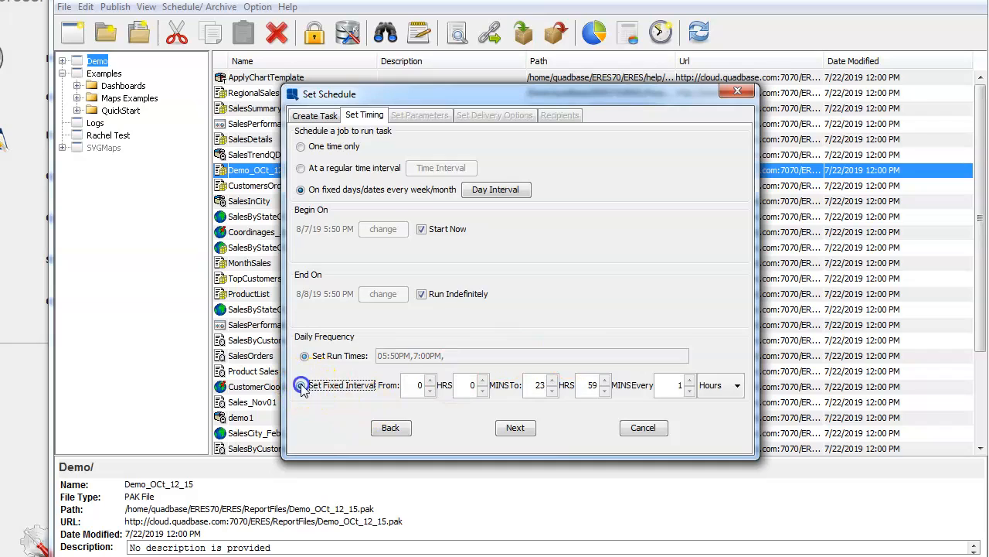
pyautogui.click(430, 380)
pyautogui.click(430, 381)
pyautogui.click(431, 381)
pyautogui.click(431, 380)
pyautogui.click(431, 380)
pyautogui.click(431, 382)
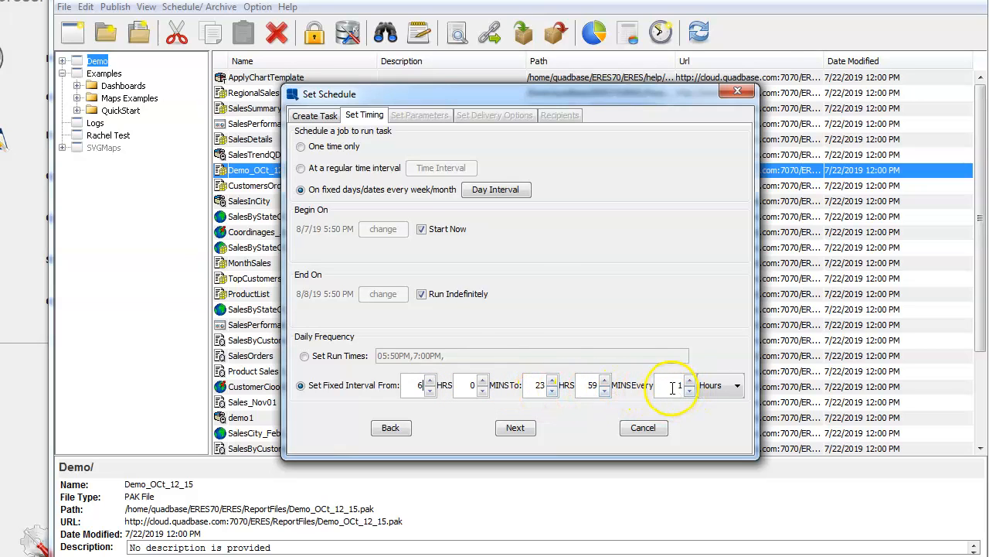
pyautogui.moveTo(677, 386); pyautogui.dragTo(697, 388)
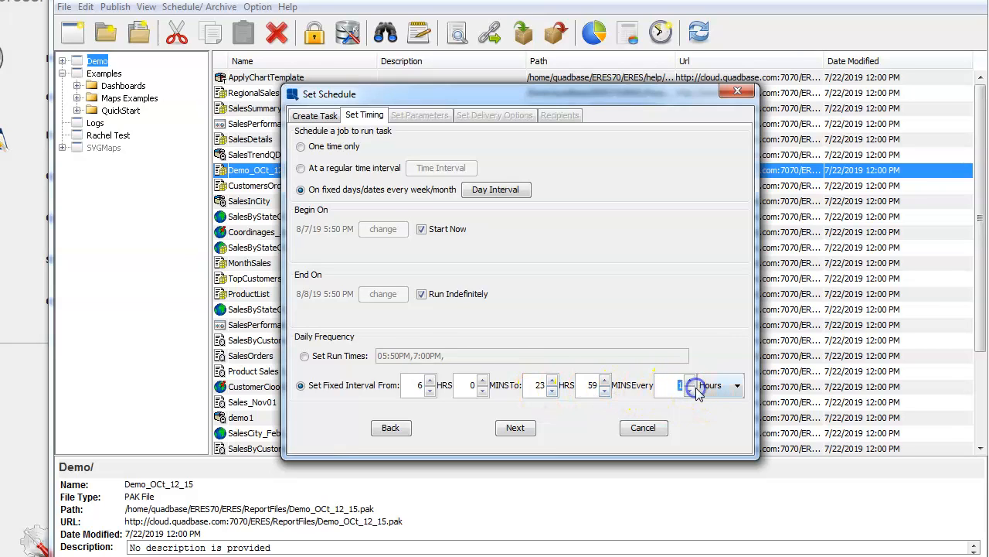
pyautogui.write('2')
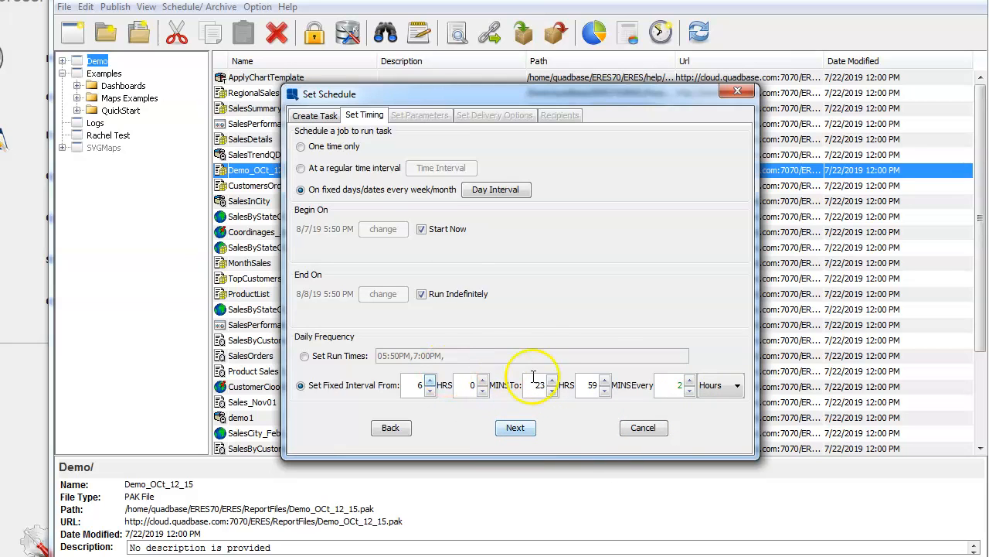
pyautogui.click(301, 168)
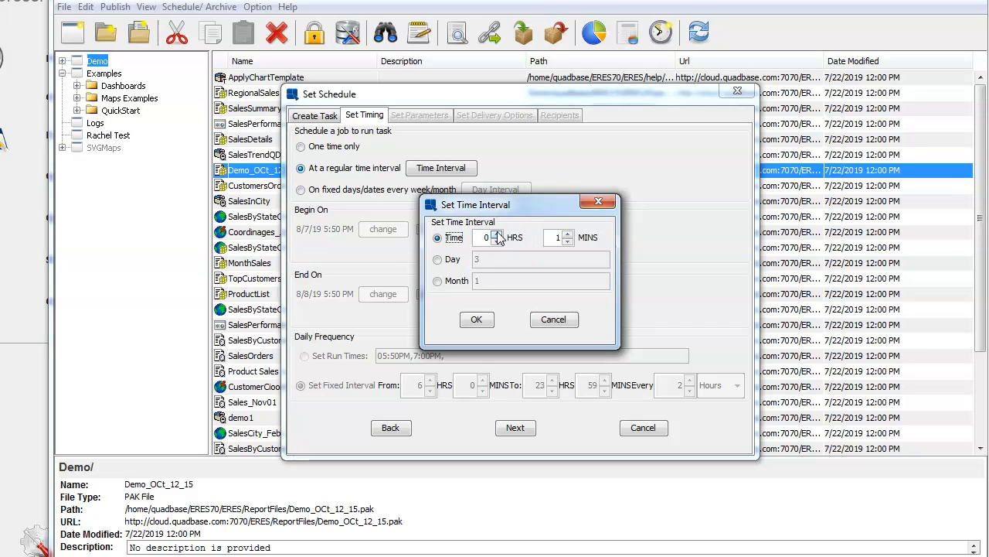
# Step: Set the interval to 3 hours 0 minutes and continue to Set Parameters
pyautogui.click(499, 233)
pyautogui.click(498, 233)
pyautogui.click(499, 234)
pyautogui.click(568, 241)
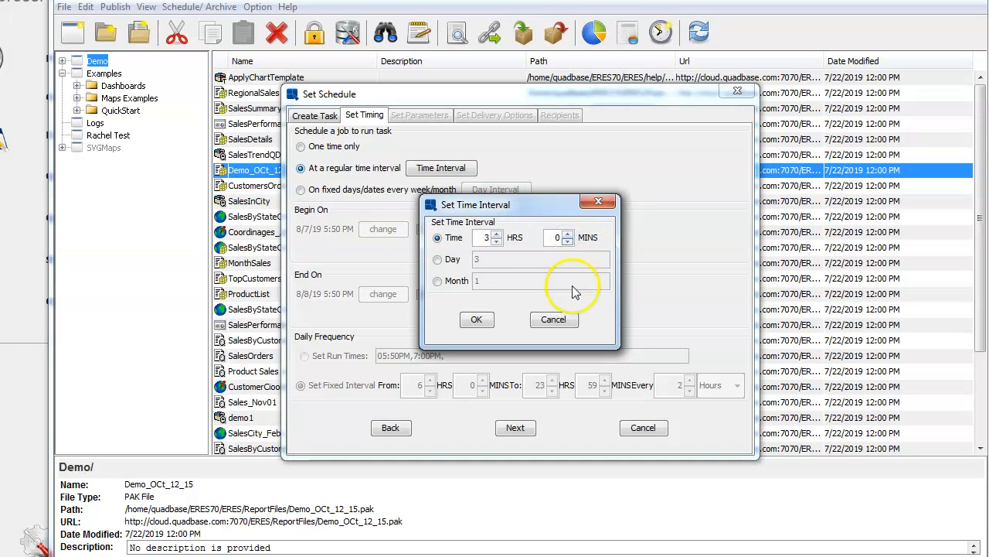
pyautogui.click(477, 320)
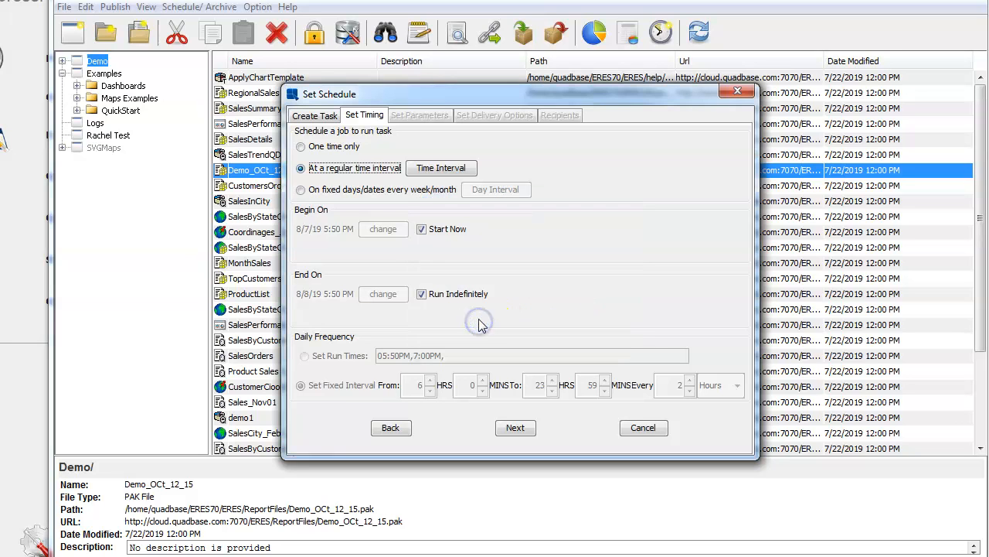
pyautogui.click(514, 429)
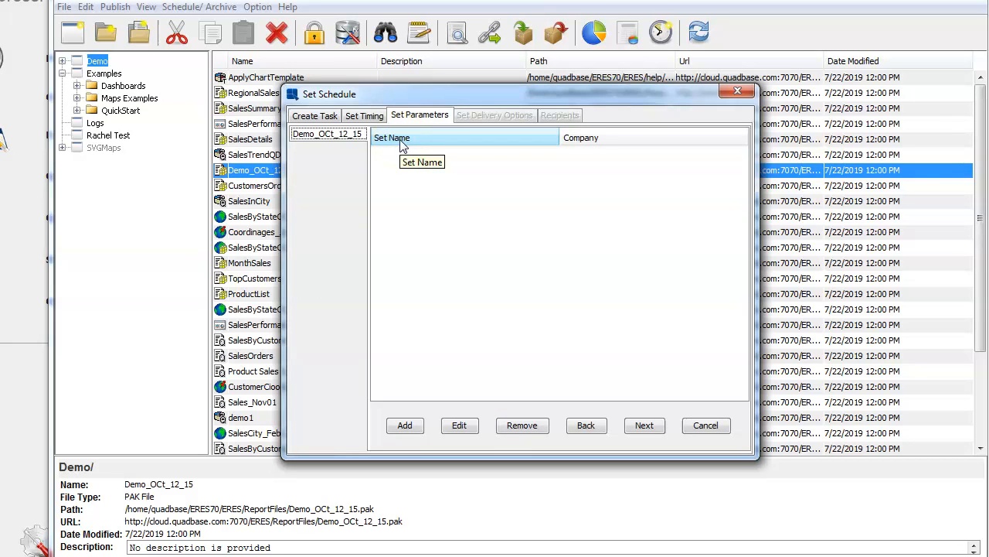
# Step: Add parameter sets for Alfano Furniture and Detroit Furniture Inc, then proceed to delivery options
pyautogui.click(407, 427)
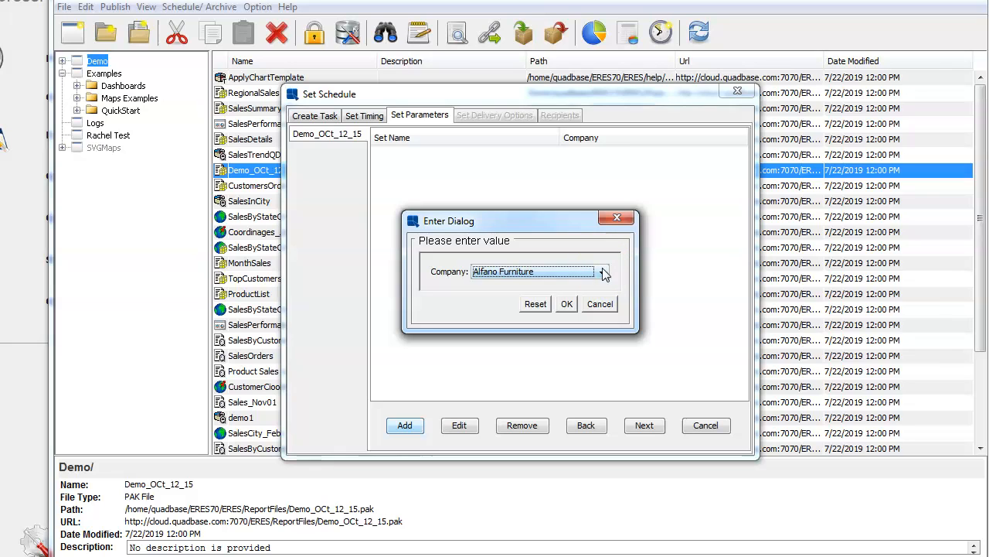
pyautogui.click(567, 304)
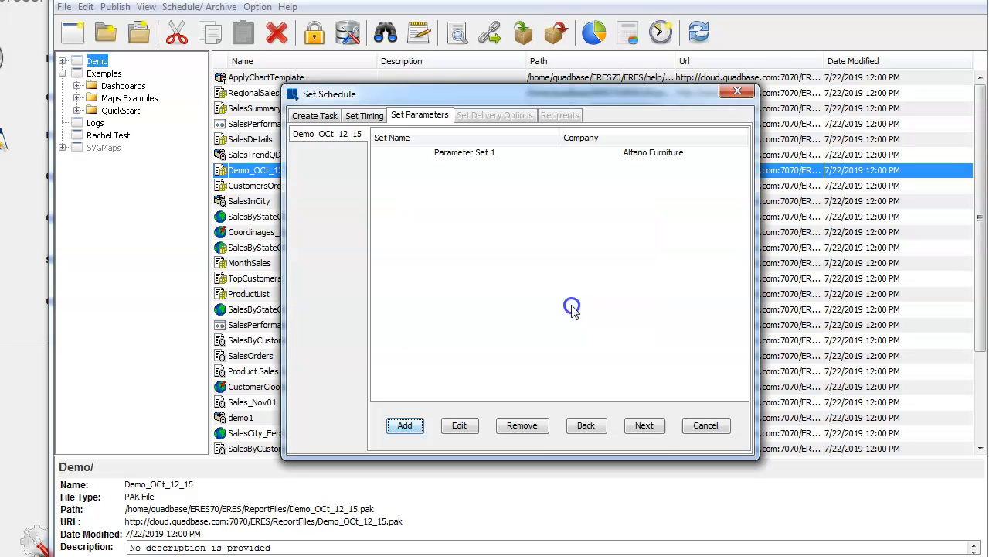
pyautogui.click(405, 425)
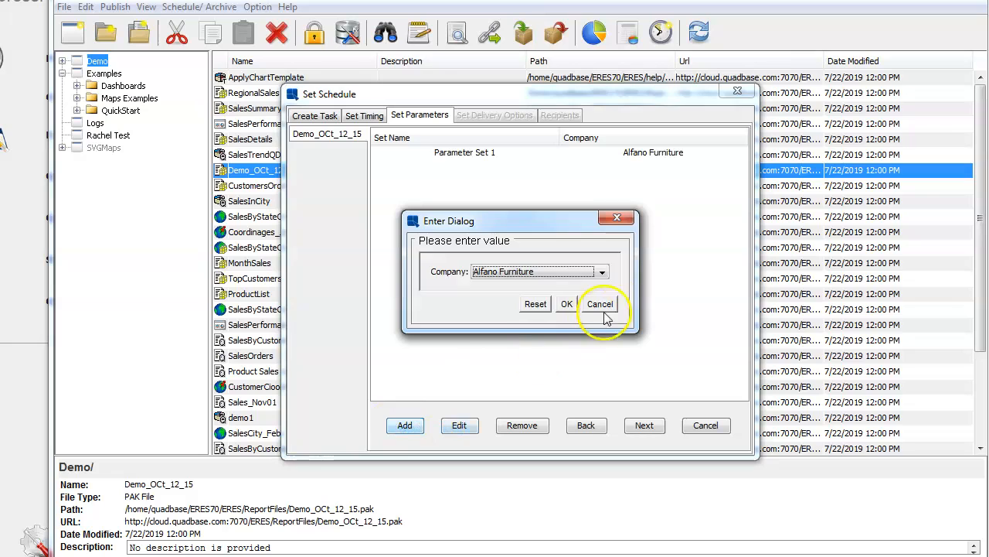
pyautogui.click(600, 274)
pyautogui.click(563, 336)
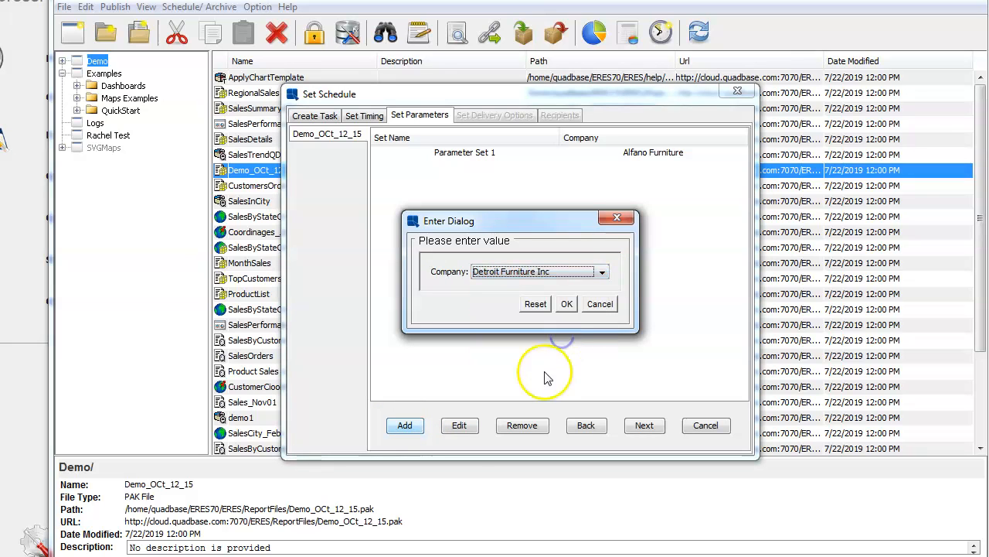
pyautogui.click(567, 303)
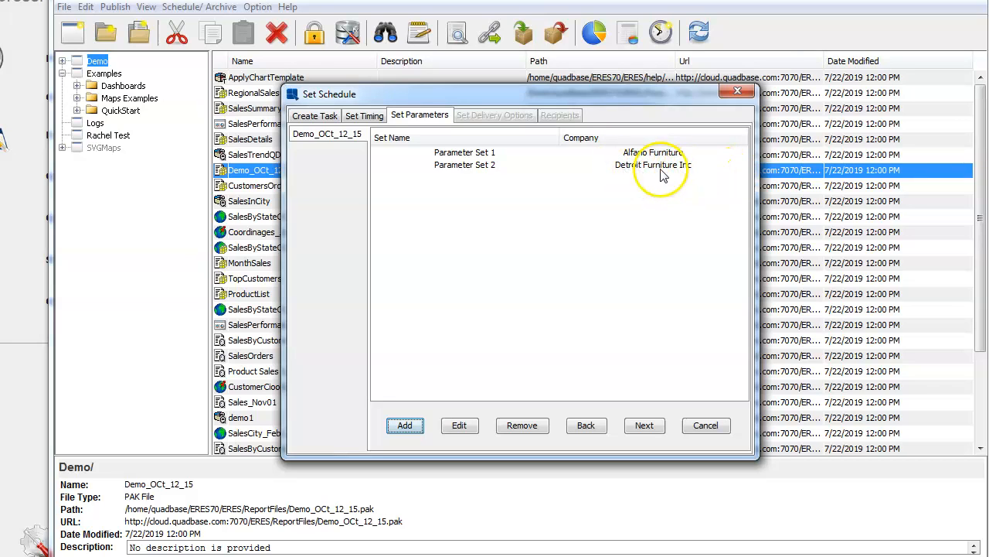
pyautogui.click(642, 426)
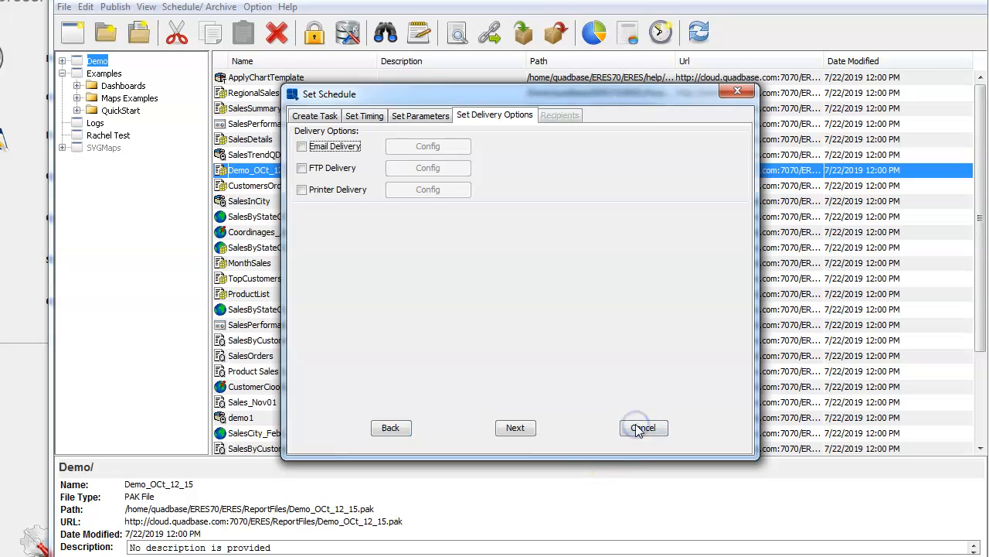
# Step: Enable email delivery, enter the sender address and subject 'report scheduled on sales transaction'
pyautogui.click(301, 147)
pyautogui.click(421, 147)
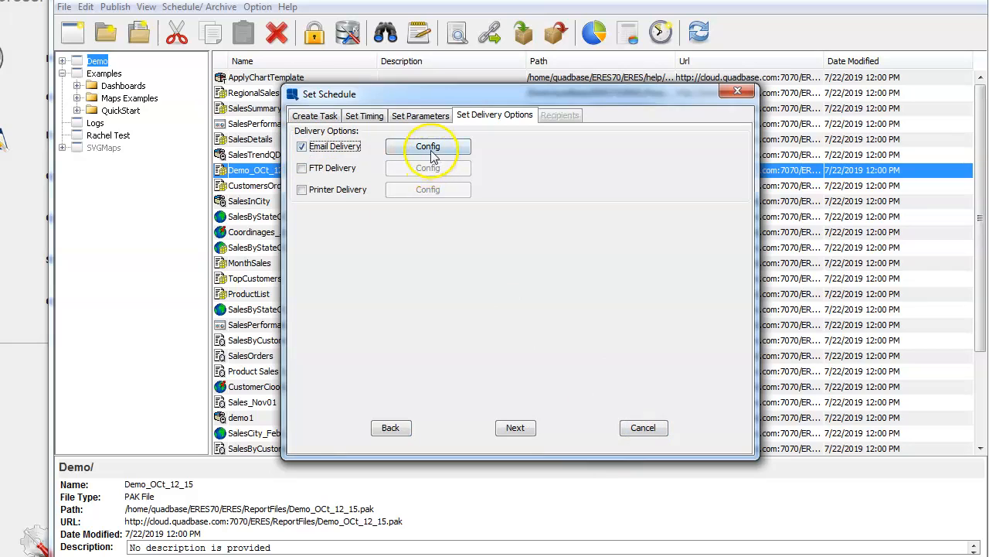
pyautogui.click(429, 179)
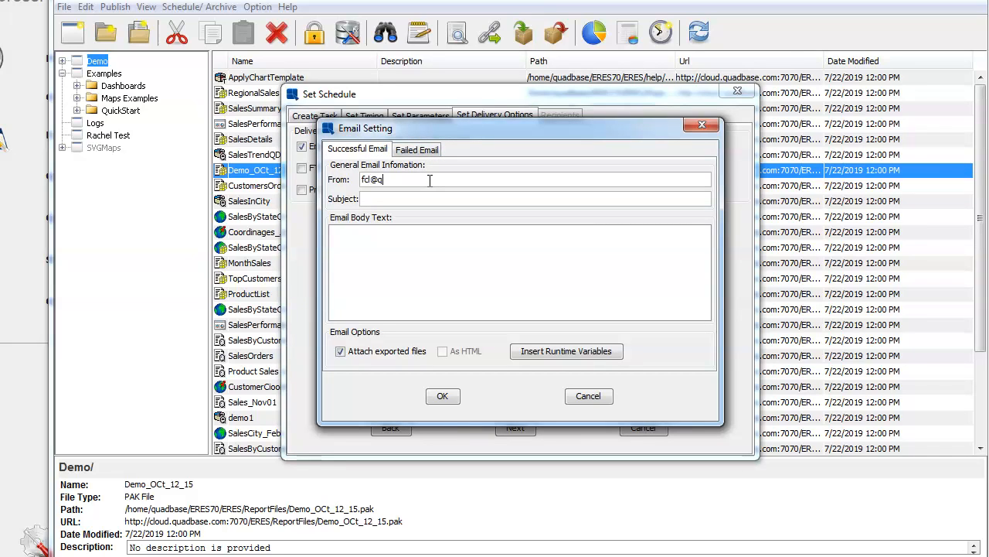
pyautogui.click(431, 199)
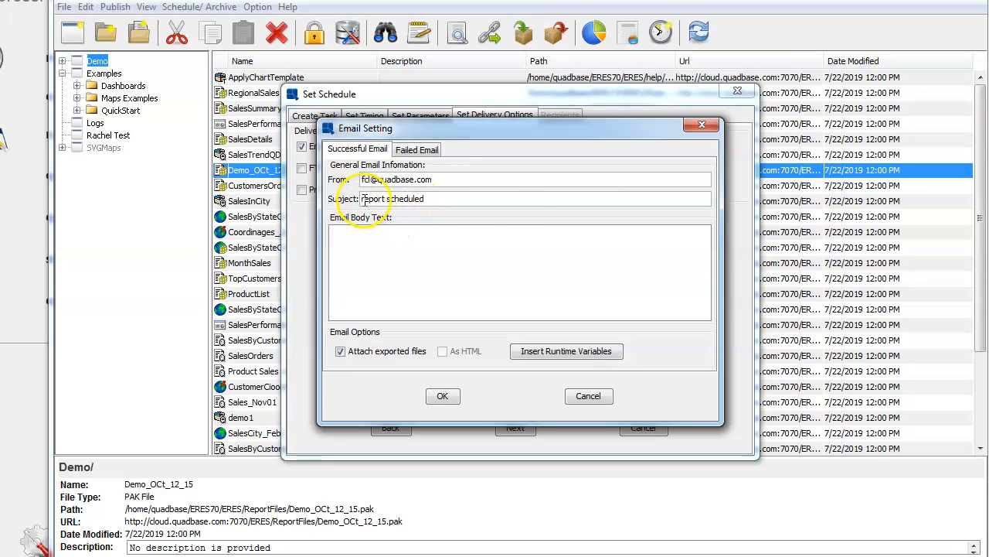
pyautogui.write('on sales tr')
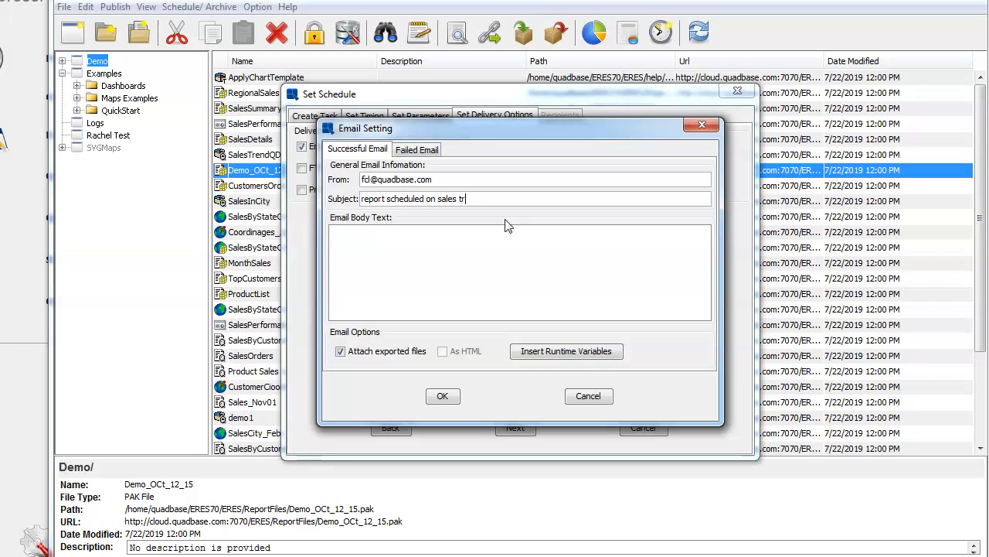
pyautogui.write('ansaction')
# Step: Write the email body greeting explaining the report runs every 3 hours
pyautogui.click(504, 234)
pyautogui.click(446, 242)
pyautogui.write('Hello,  th')
pyautogui.press('BackSpace')
pyautogui.write('Tbhs is the ')
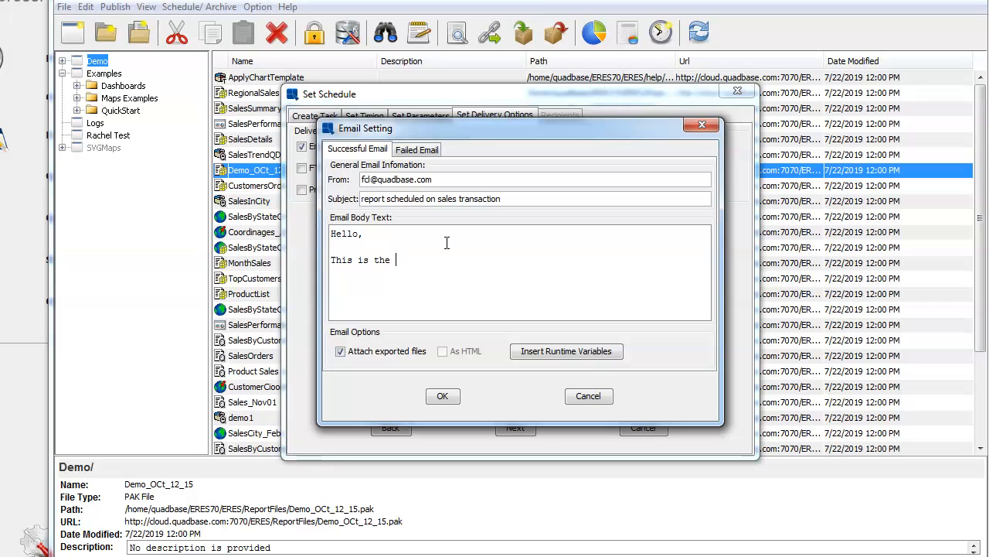
pyautogui.write('r')
pyautogui.press('BackSpace')
pyautogui.write('daily repor')
pyautogui.press('BackSpace')
pyautogui.press('BackSpace')
pyautogui.press('BackSpace')
pyautogui.press('BackSpace')
pyautogui.press('BackSpace')
pyautogui.press('BackSpace')
pyautogui.press('BackSpace')
pyautogui.press('BackSpace')
pyautogui.press('BackSpace')
pyautogui.press('BackSpace')
pyautogui.press('BackSpace')
pyautogui.press('BackSpace')
pyautogui.write('report that r')
pyautogui.write('/')
pyautogui.click(590, 259)
pyautogui.press('Return')
# Step: Insert a <TIMESTAMP> runtime variable into the email body and save the email settings
pyautogui.click(368, 286)
pyautogui.click(516, 348)
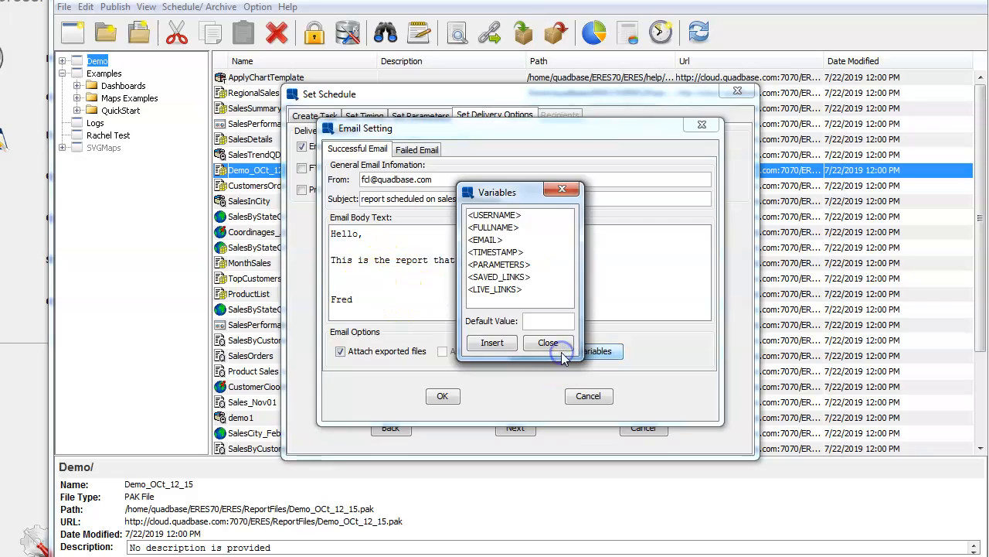
pyautogui.click(507, 254)
pyautogui.click(493, 342)
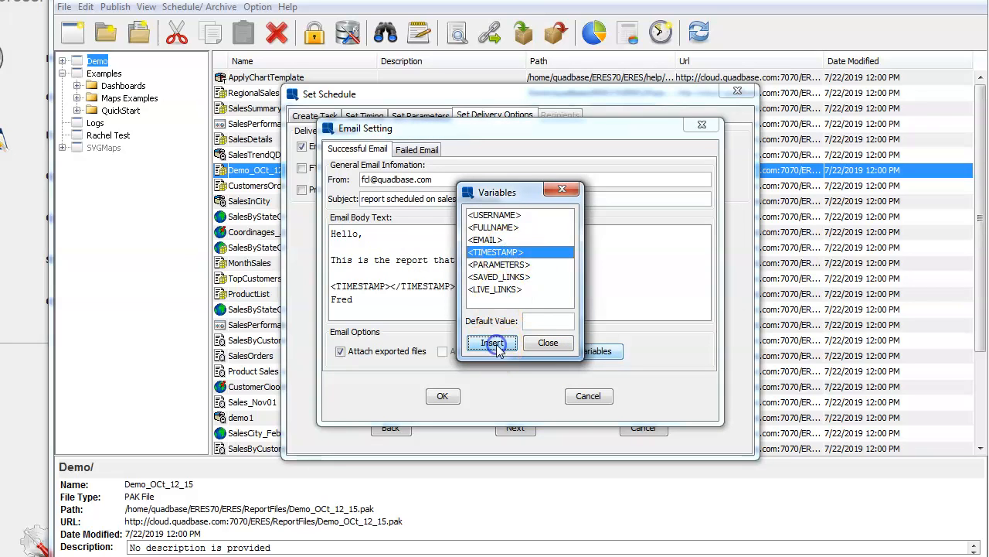
pyautogui.click(545, 345)
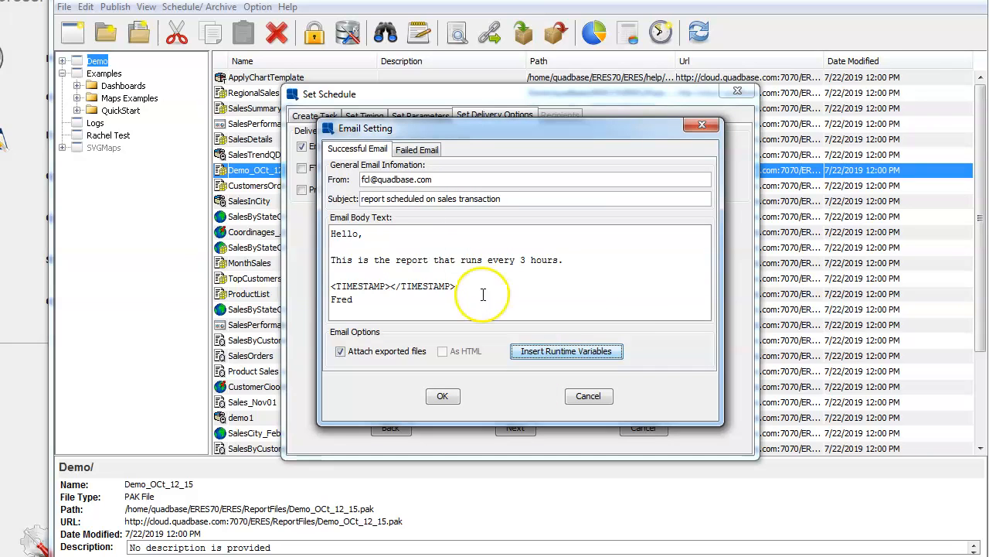
pyautogui.click(407, 304)
pyautogui.click(533, 286)
pyautogui.press('Return')
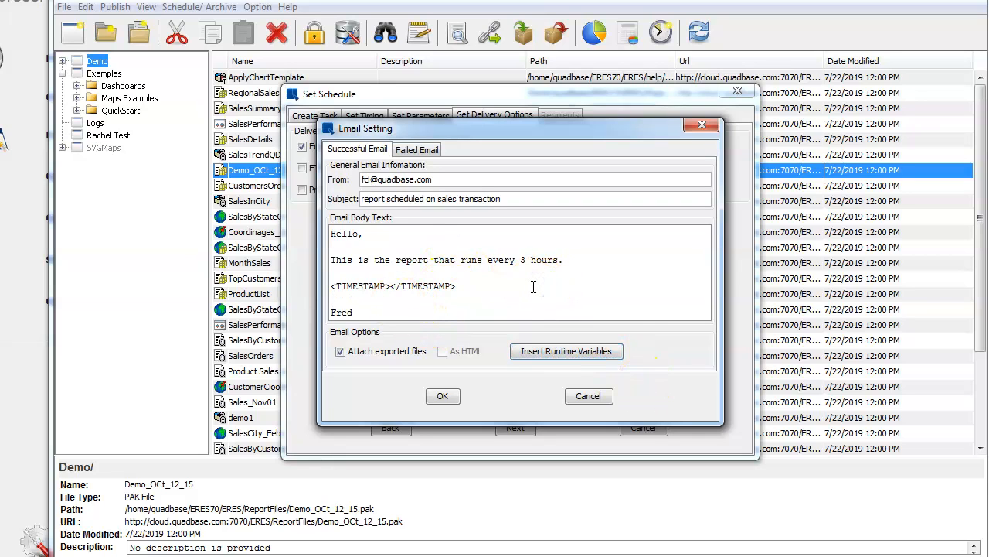
pyautogui.click(442, 396)
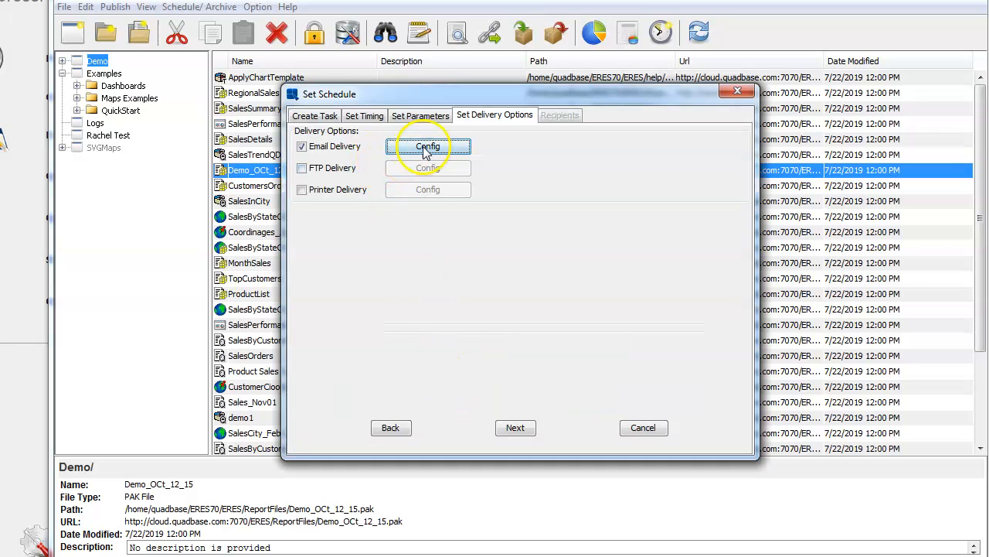
# Step: Reach the Recipients step and browse the Add User/Group Group and User lists without adding anyone
pyautogui.click(517, 430)
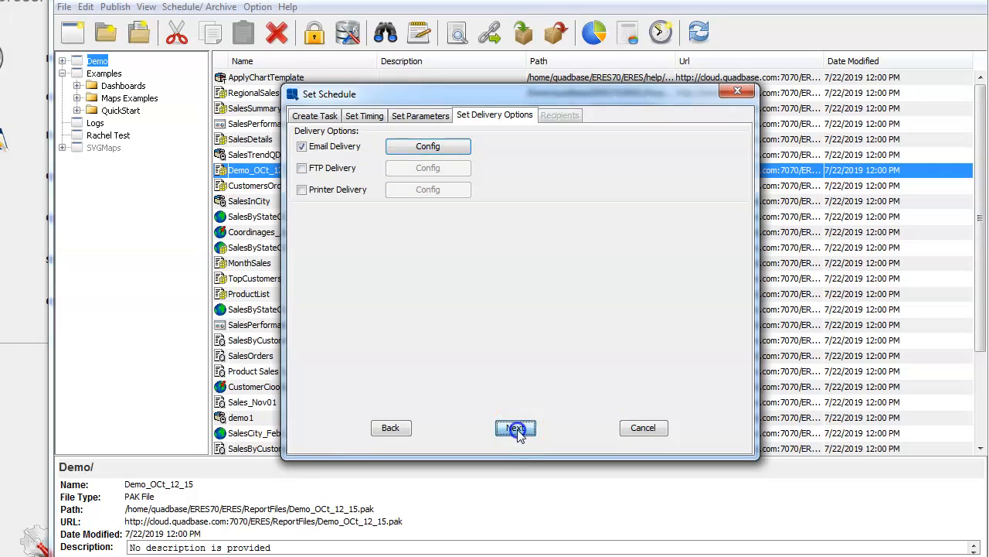
pyautogui.click(490, 194)
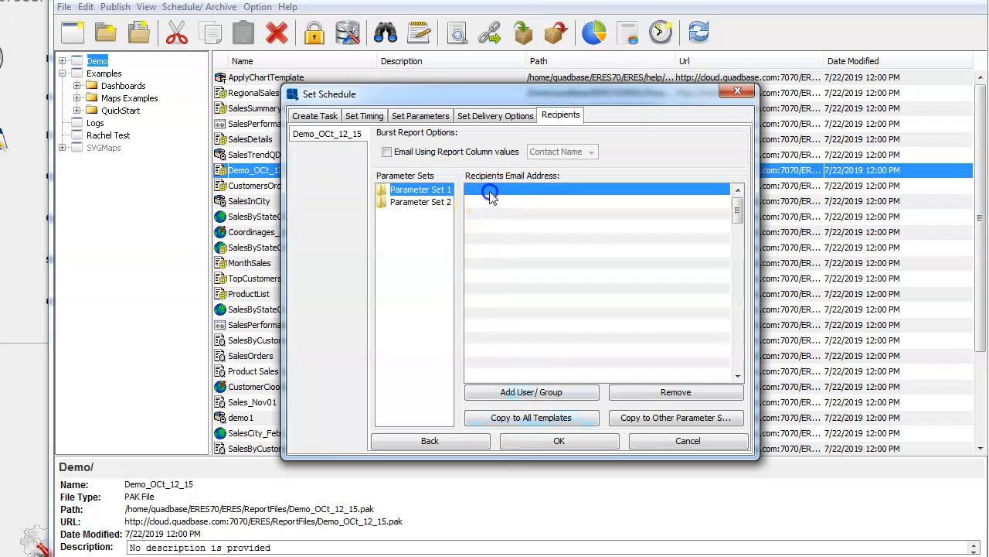
pyautogui.click(539, 395)
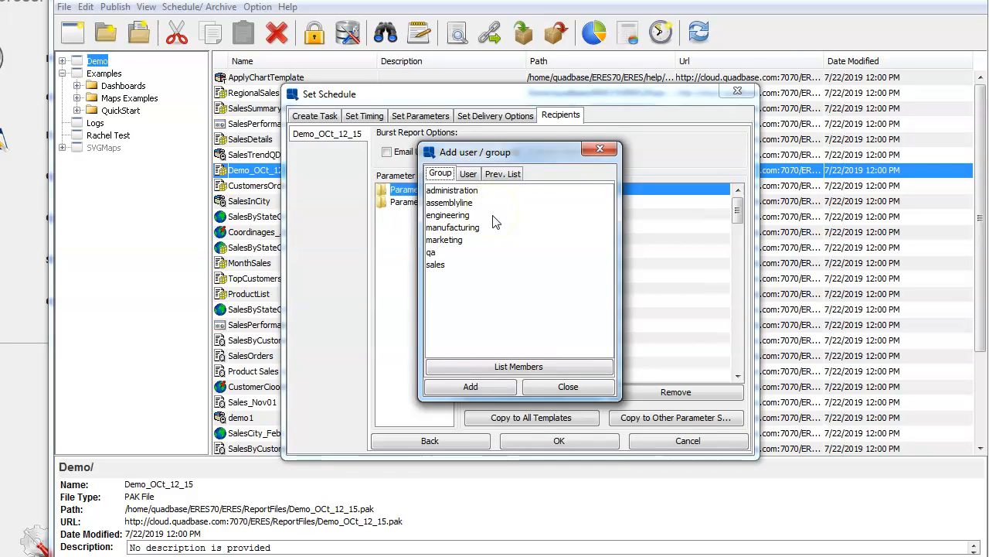
pyautogui.click(452, 191)
pyautogui.click(468, 174)
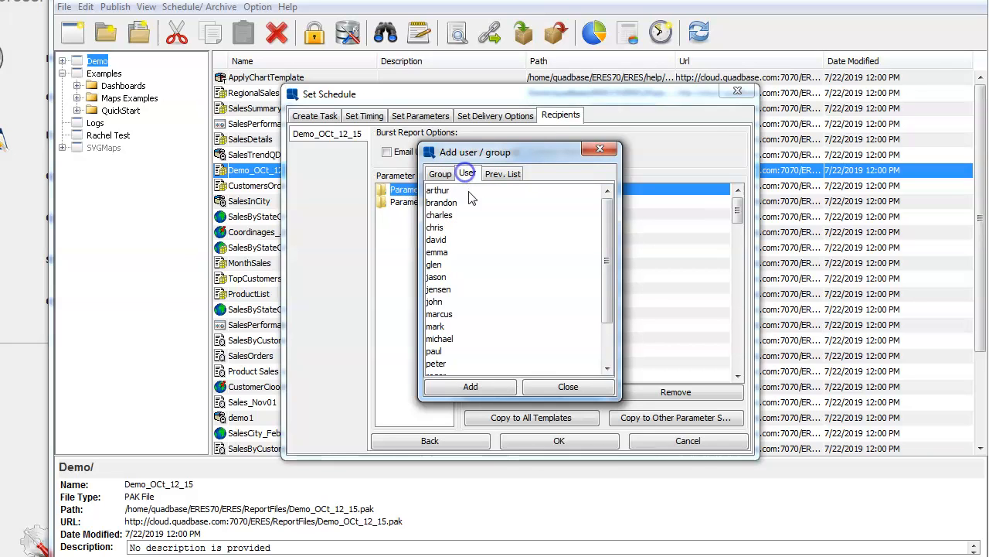
pyautogui.click(438, 174)
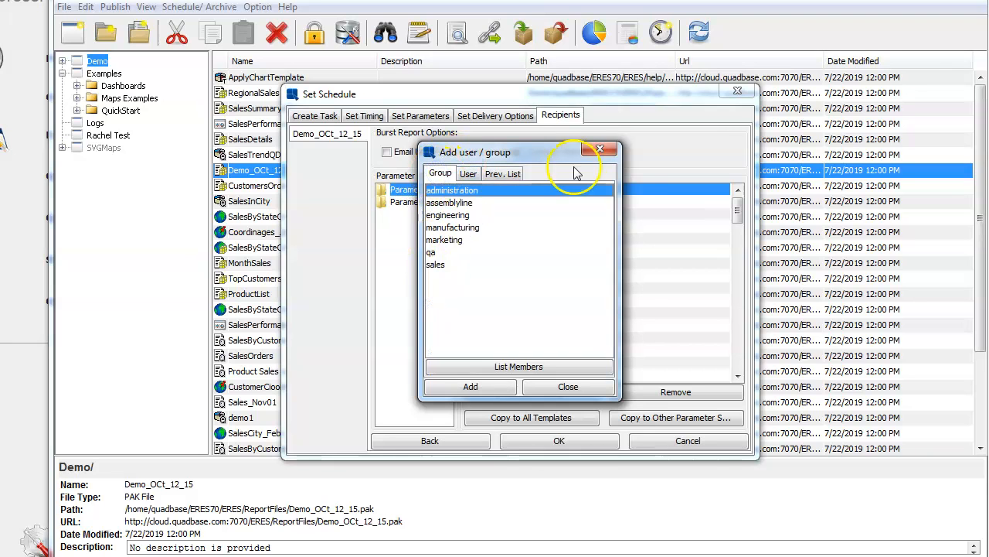
pyautogui.click(600, 148)
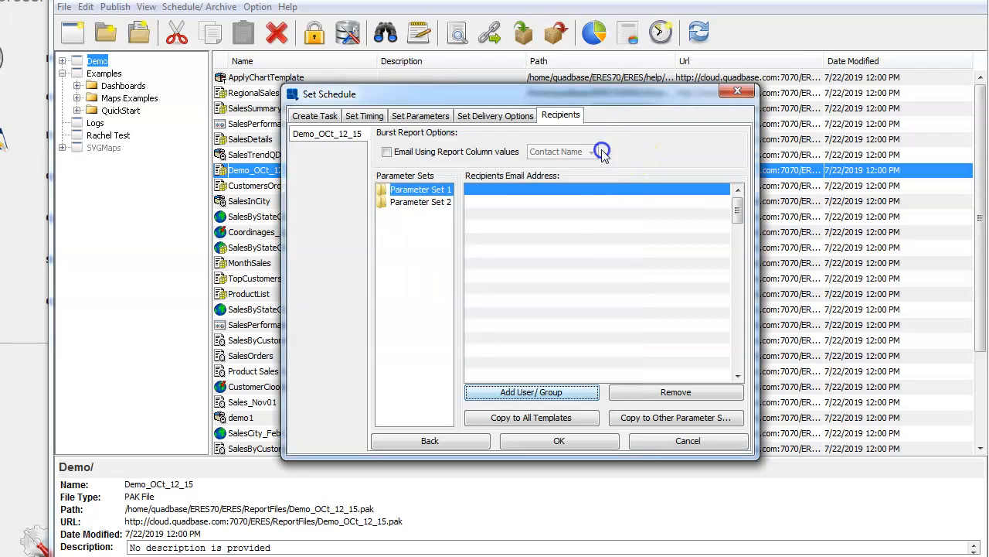
pyautogui.click(536, 195)
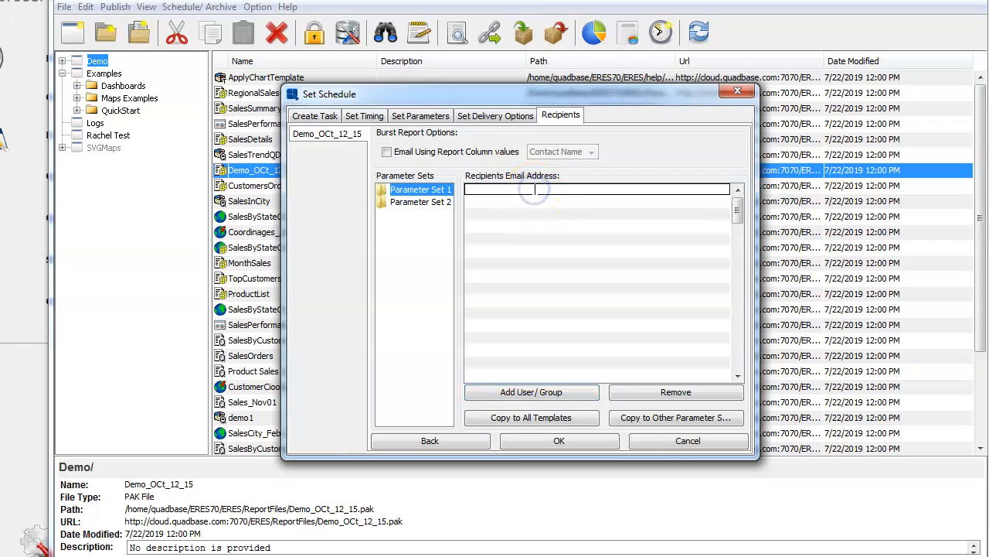
pyautogui.scroll(-1, 535, 190)
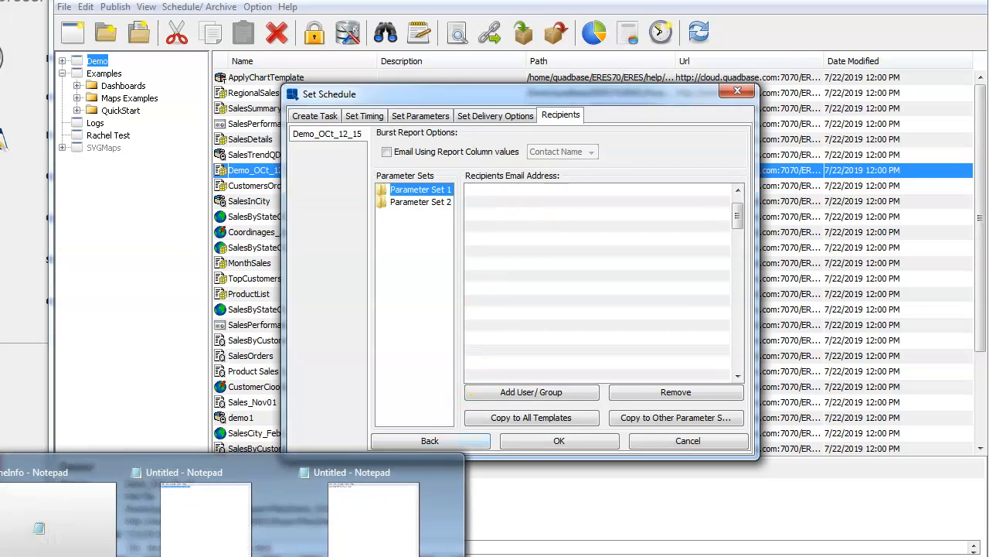
# Step: Check the Notepad window and the first recipient row's right-click options, dismissing them
pyautogui.click(320, 544)
pyautogui.click(564, 271)
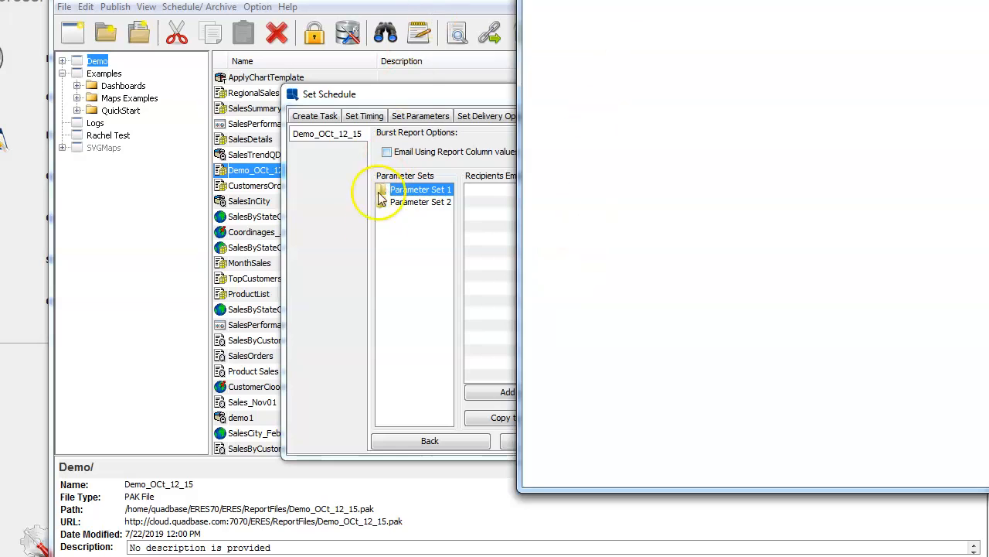
pyautogui.click(495, 190)
pyautogui.rightClick(495, 190)
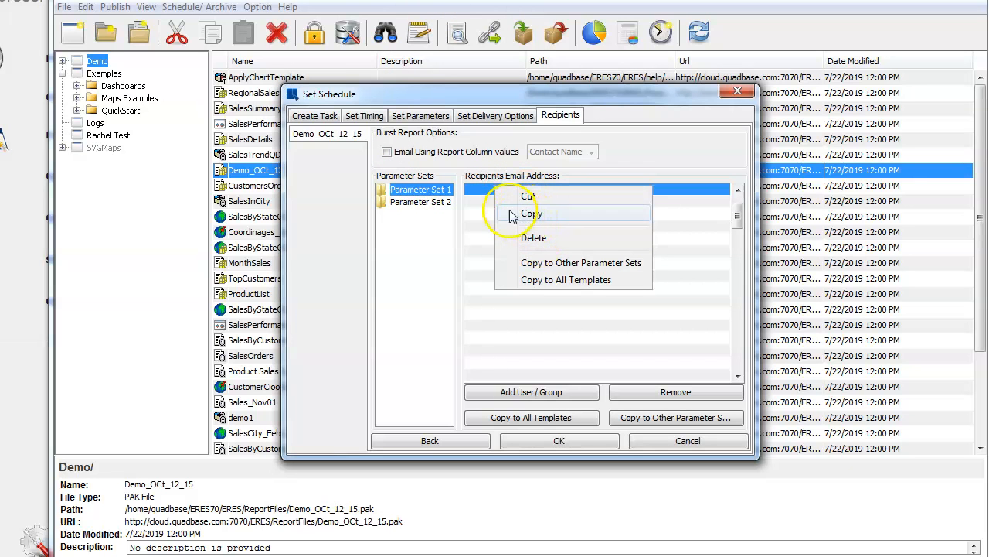
pyautogui.rightClick(483, 191)
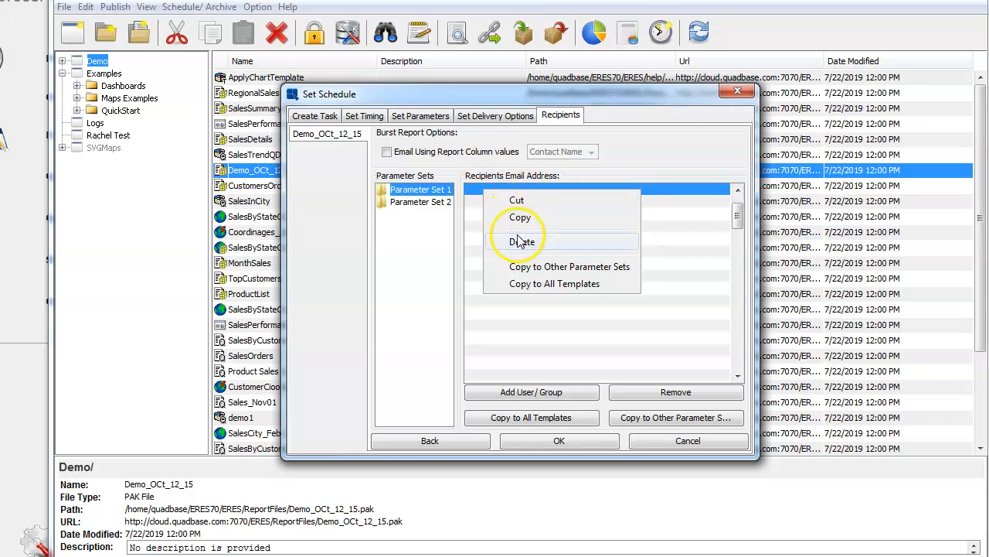
pyautogui.click(644, 193)
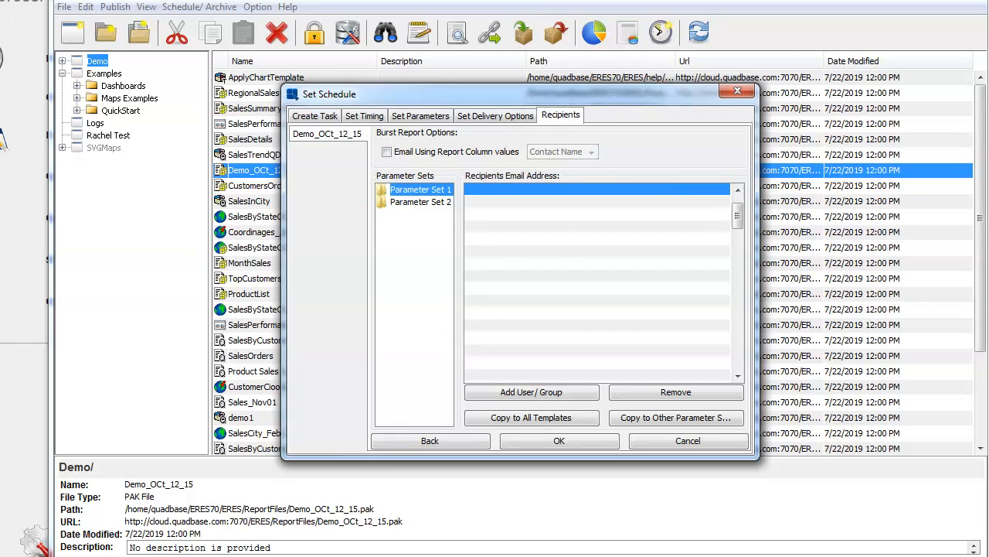
# Step: Paste the recipient e-mail from Notepad into the first recipient row, then confirm the schedule summary
pyautogui.click(351, 497)
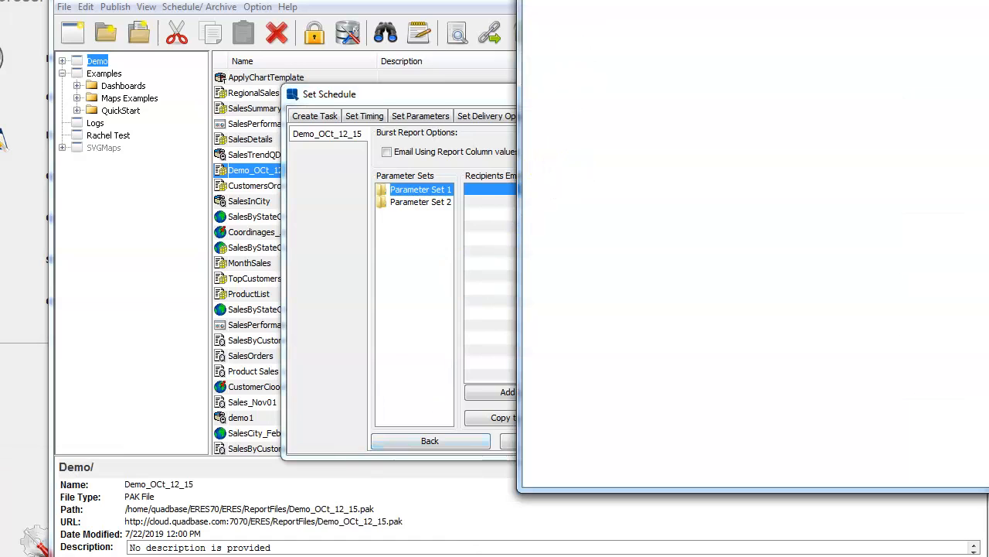
pyautogui.rightClick(549, 8)
pyautogui.click(575, 21)
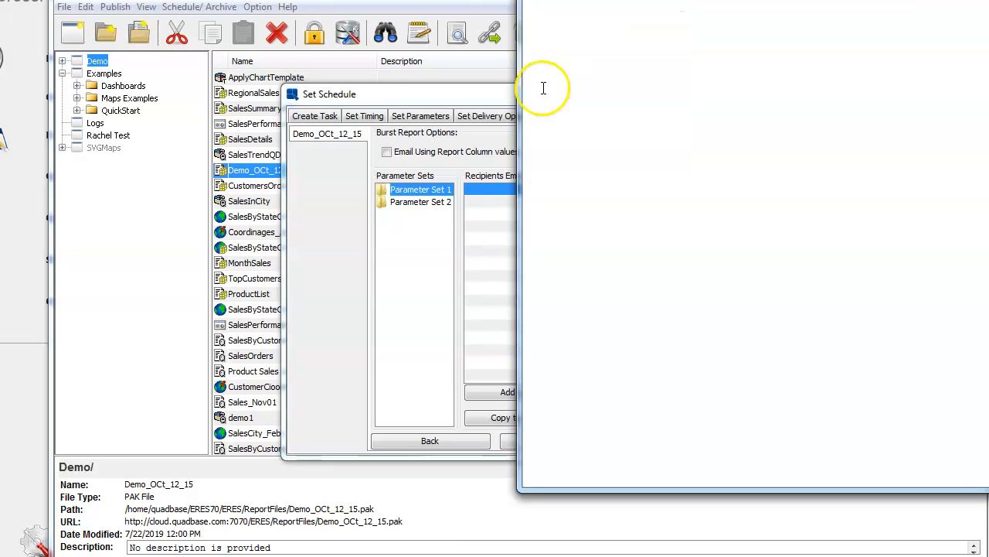
pyautogui.doubleClick(476, 191)
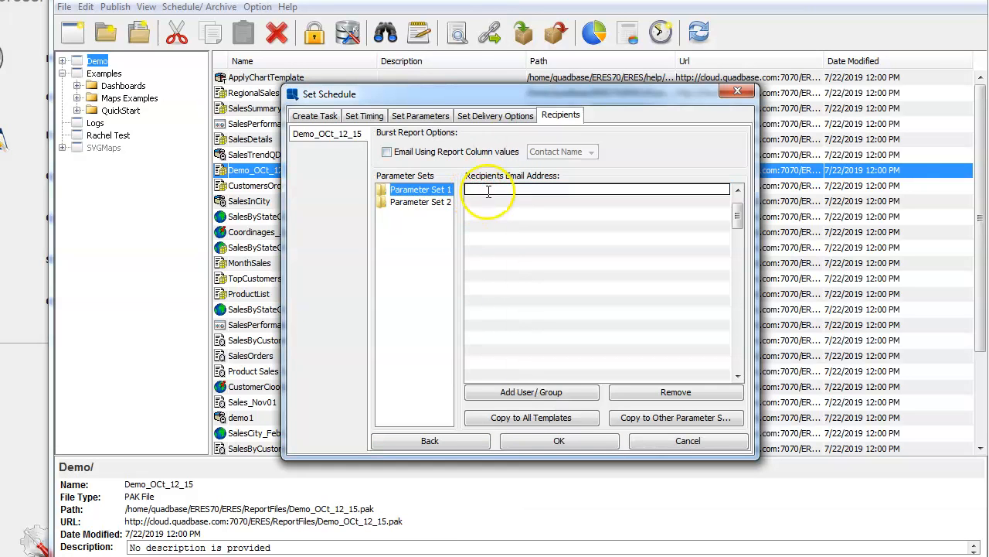
pyautogui.hotkey('ctrl', 'v')
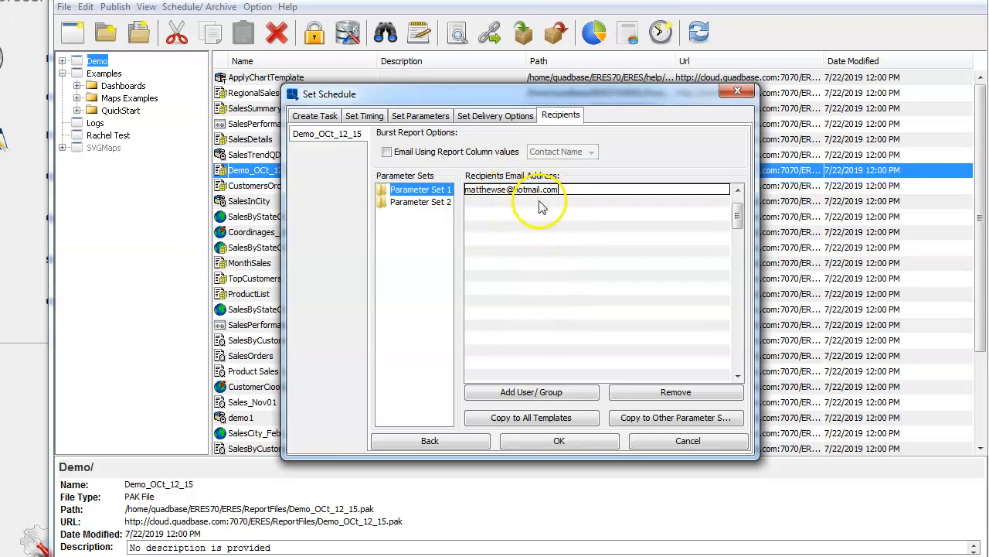
pyautogui.click(542, 440)
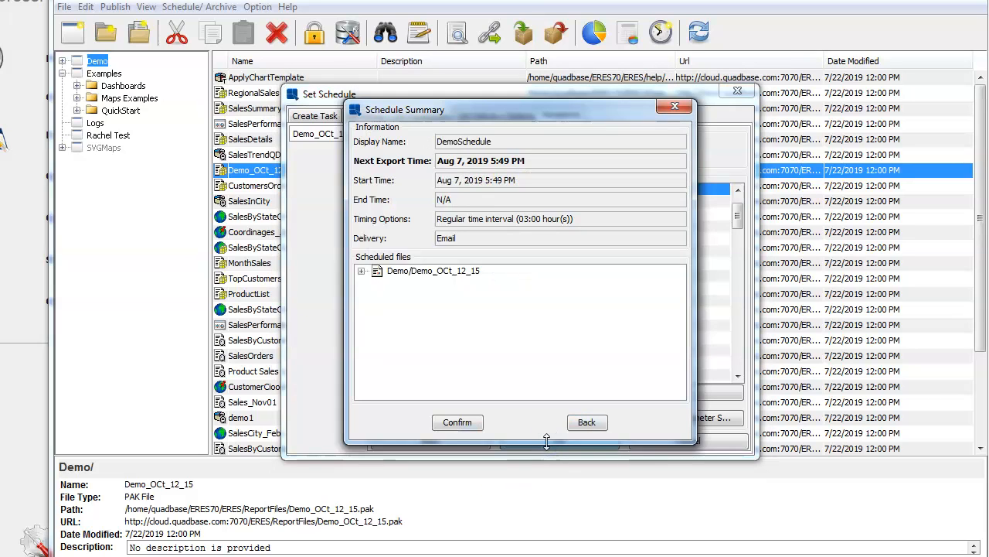
pyautogui.click(469, 427)
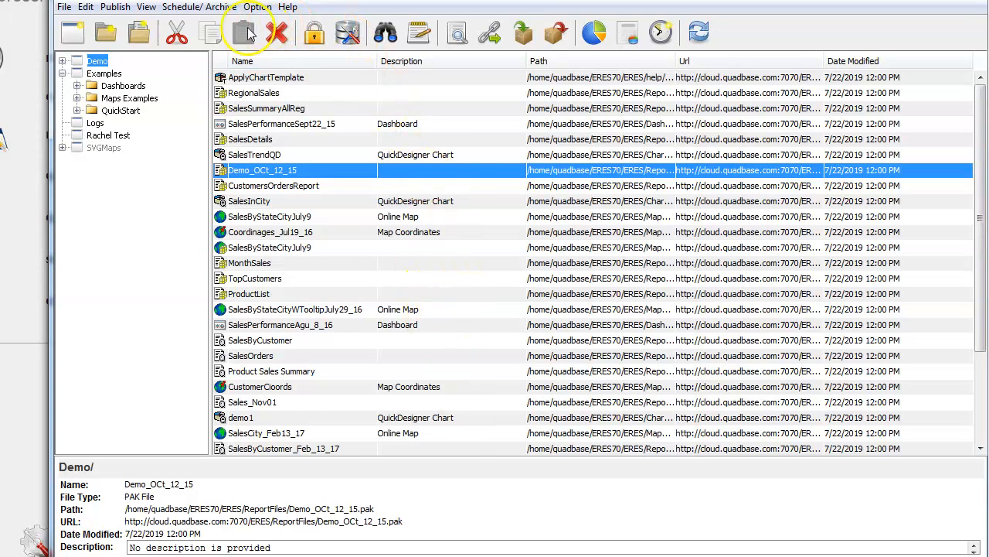
pyautogui.click(199, 7)
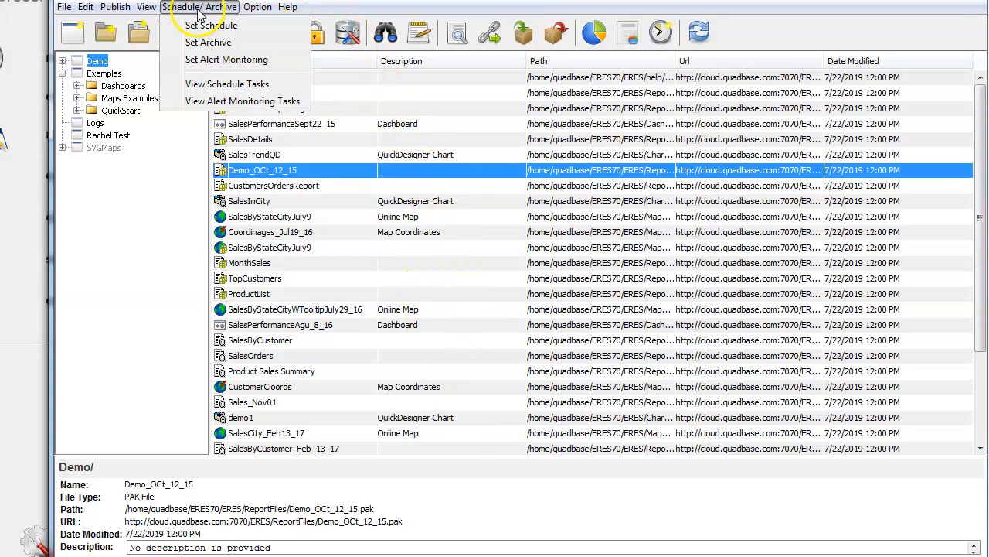
pyautogui.click(251, 84)
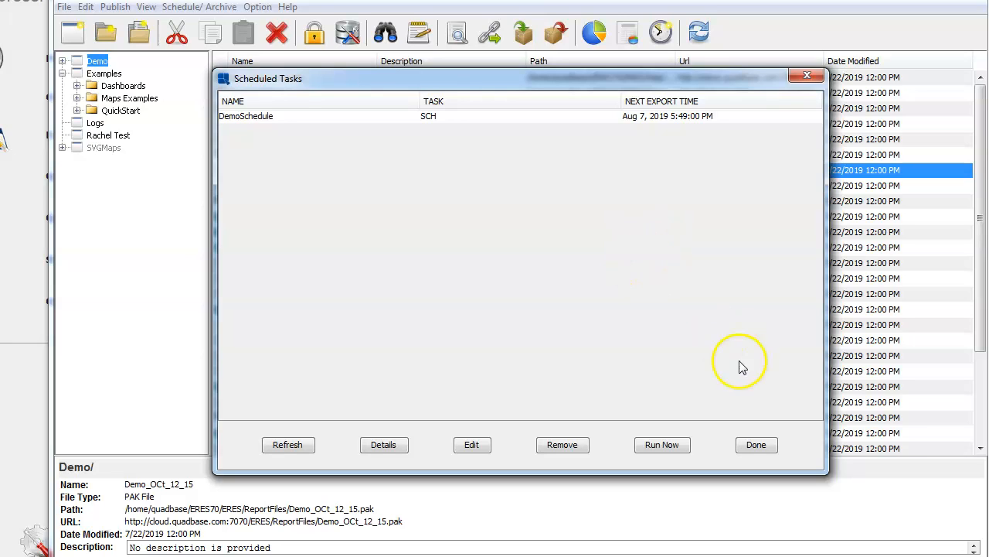
pyautogui.click(756, 445)
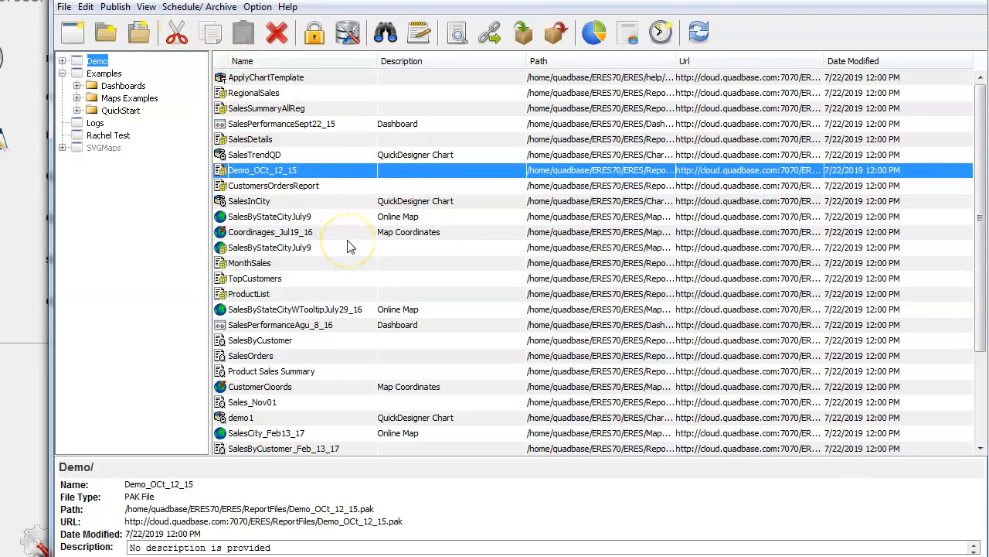
# Step: Abandon a blank schedule and start a new schedule for the TopCustomers report
pyautogui.click(184, 11)
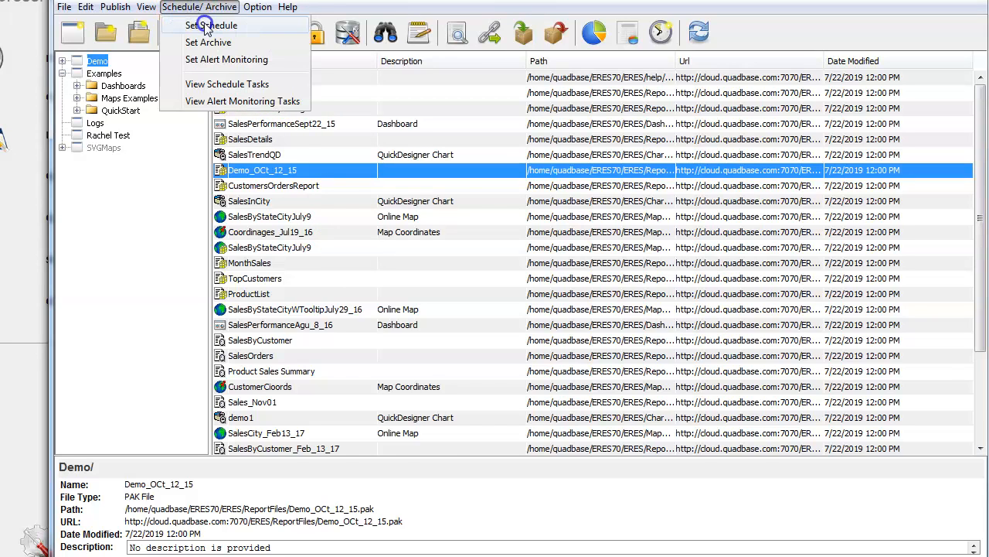
pyautogui.click(208, 28)
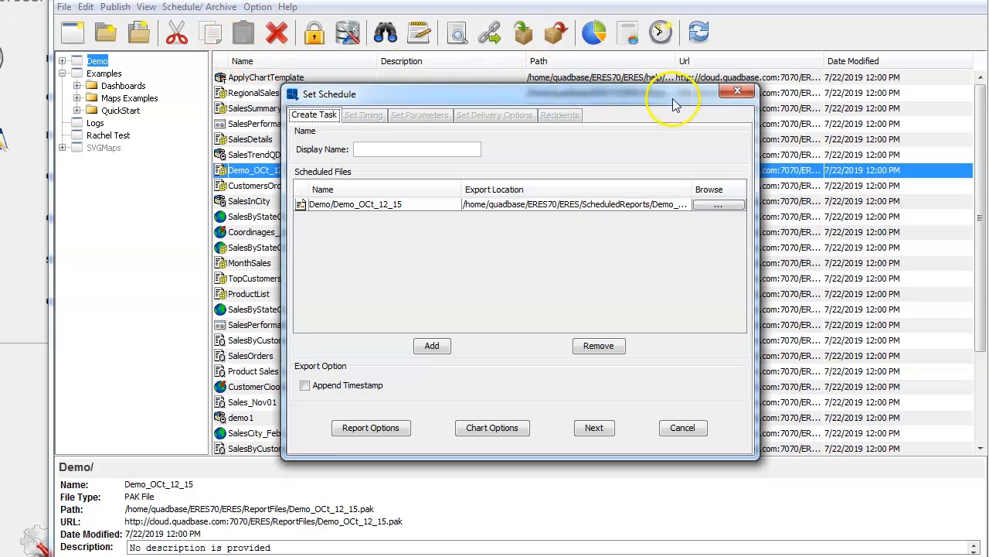
pyautogui.click(737, 91)
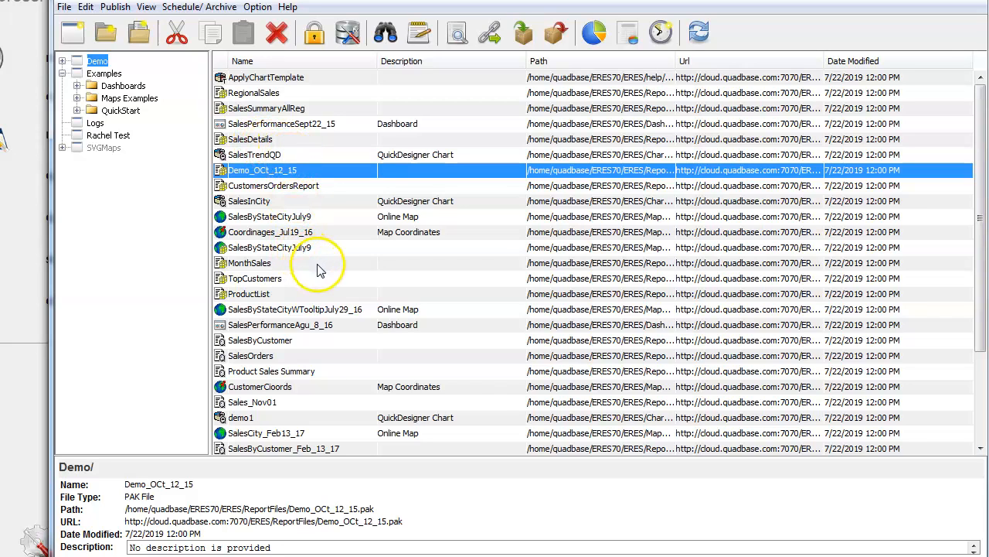
pyautogui.click(257, 280)
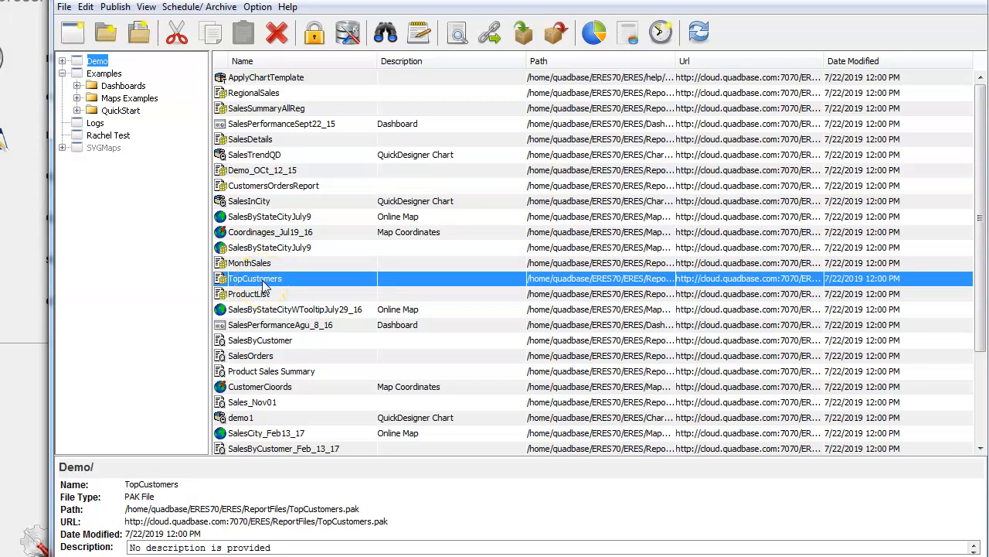
pyautogui.rightClick(263, 283)
pyautogui.click(334, 452)
# Step: Add the Examples/QuickStart/HSQL/QuickStart52 chart to the scheduled files
pyautogui.click(431, 348)
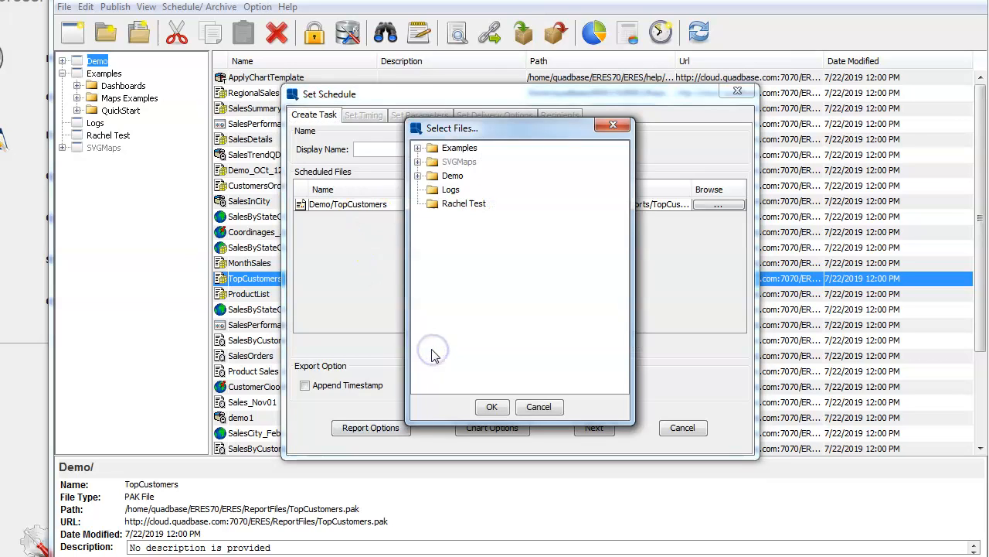
pyautogui.click(417, 148)
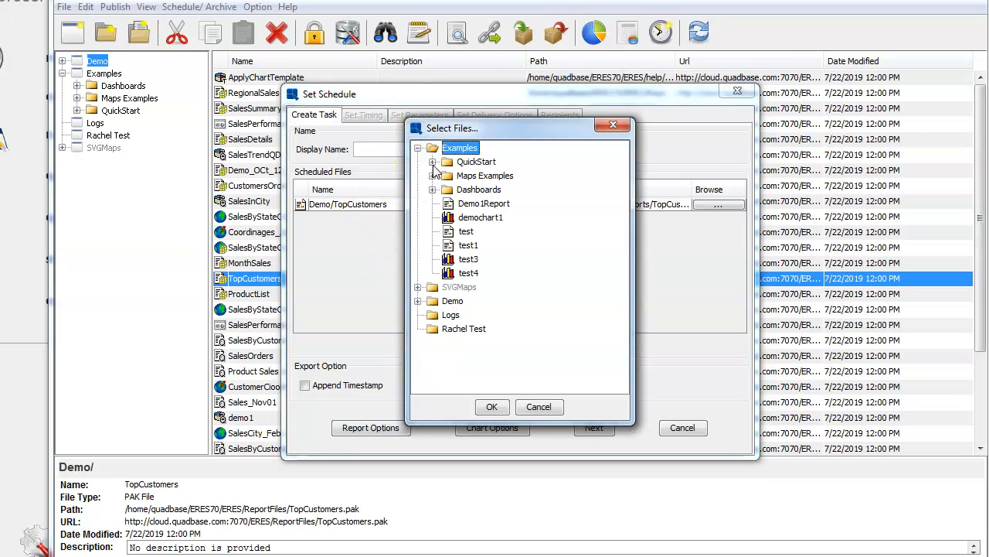
pyautogui.click(432, 163)
pyautogui.doubleClick(478, 177)
pyautogui.doubleClick(478, 176)
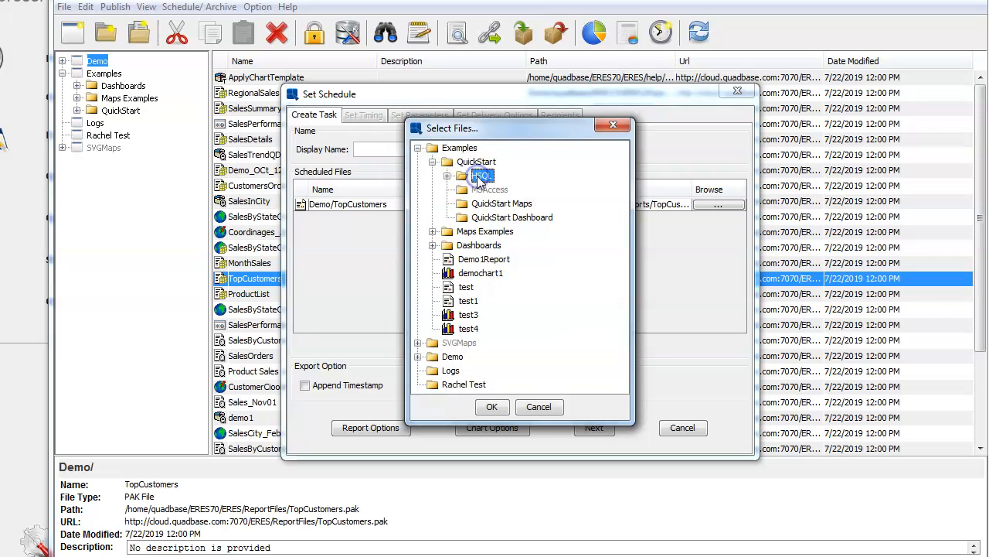
pyautogui.click(447, 176)
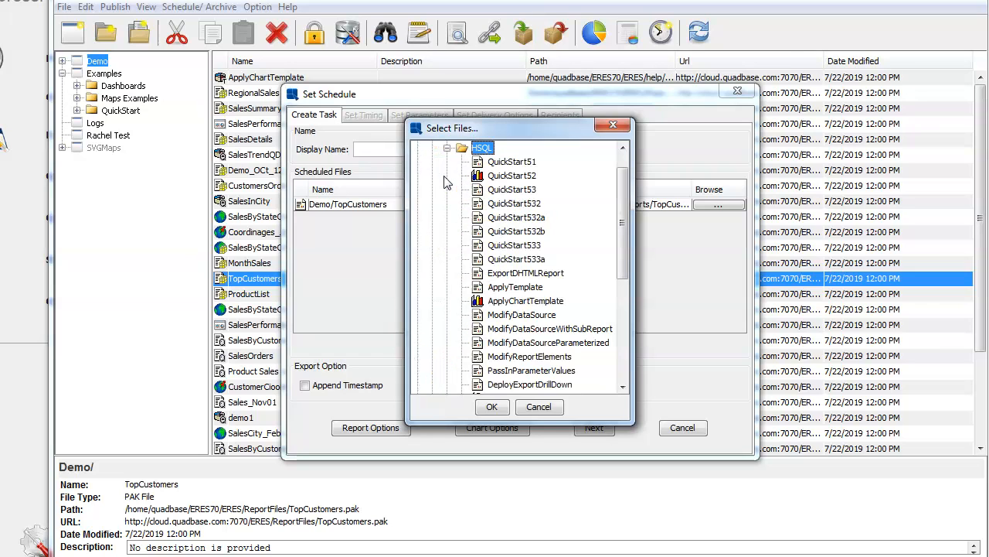
pyautogui.click(494, 182)
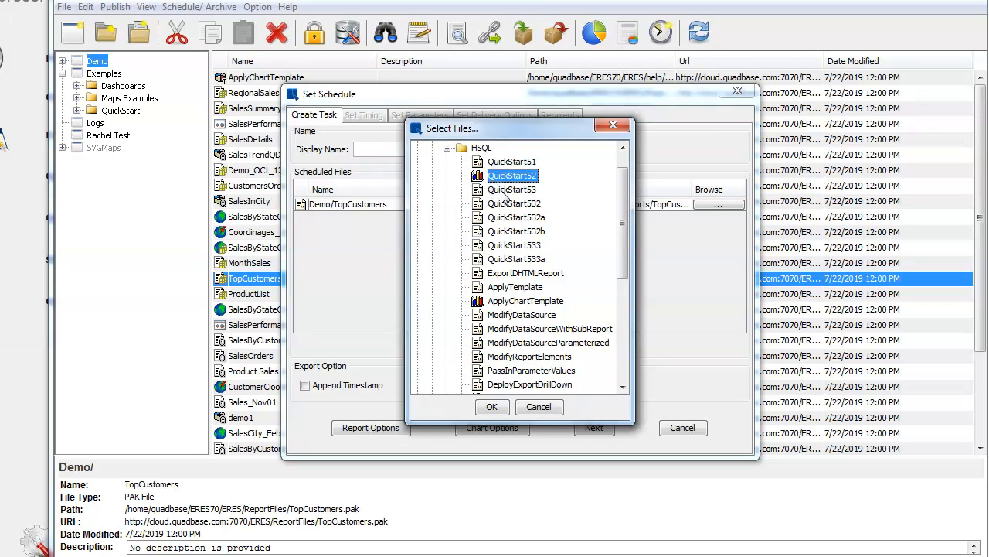
pyautogui.click(496, 407)
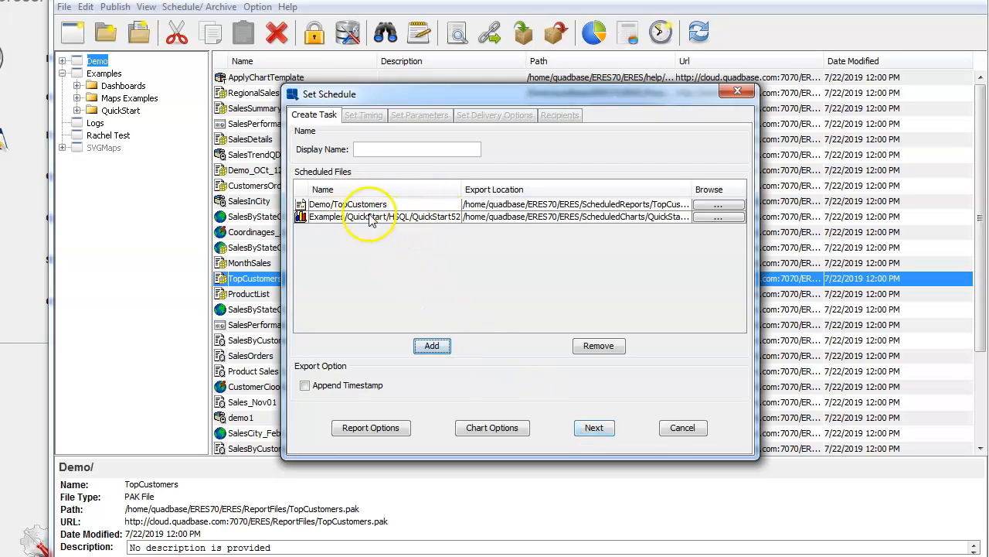
# Step: Clear the Invalid Display Name error, name the task Schedule2, and continue
pyautogui.click(602, 431)
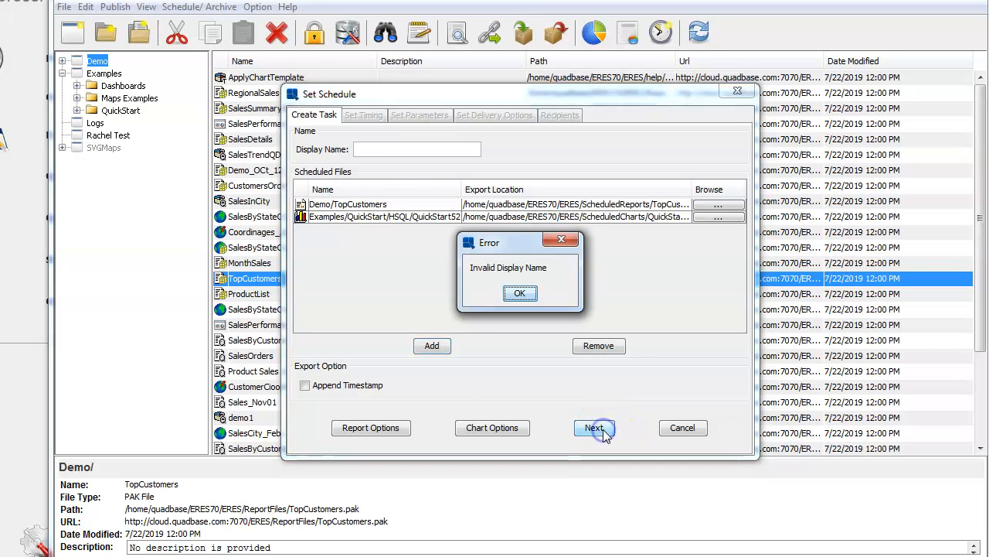
pyautogui.click(520, 293)
pyautogui.click(407, 155)
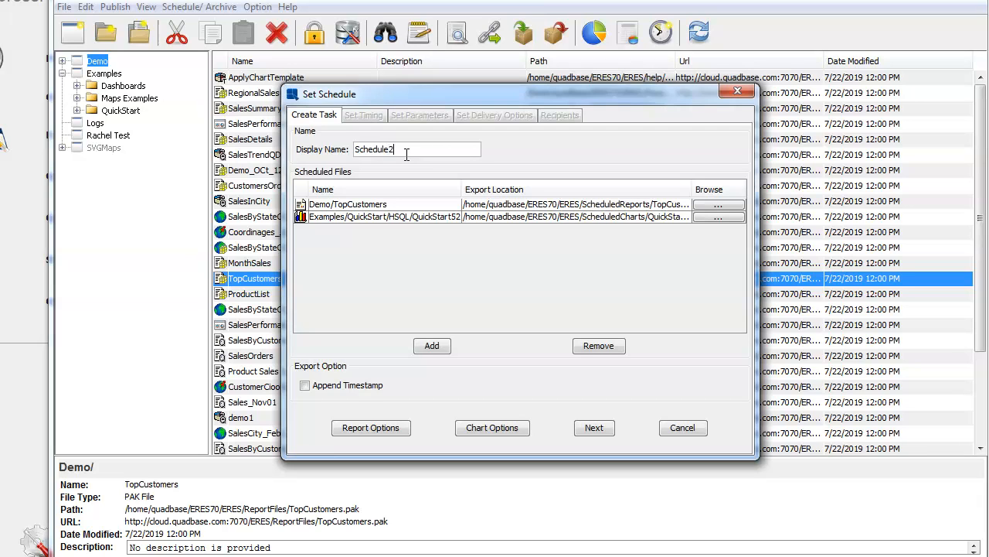
pyautogui.click(593, 428)
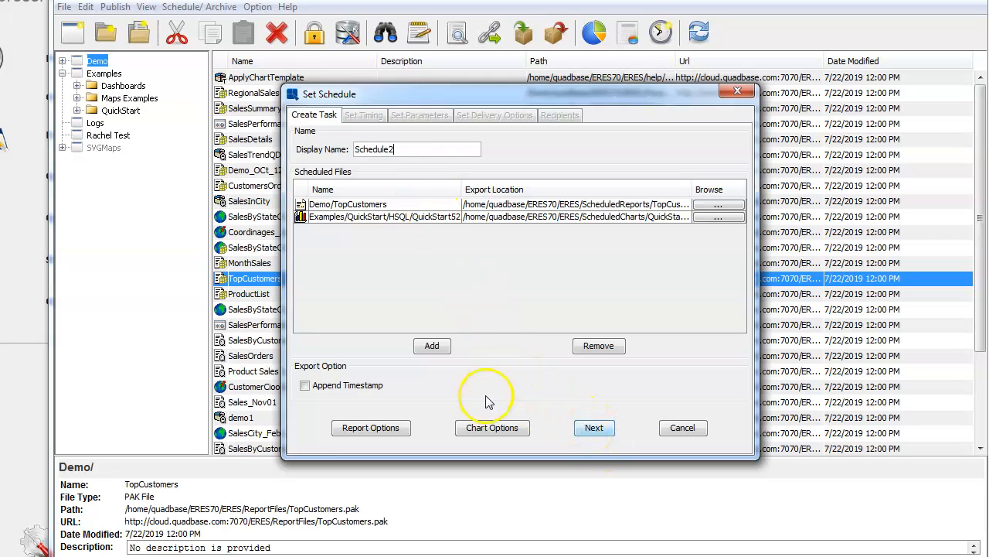
# Step: Set the report's export format to XLSX in Report Options
pyautogui.click(386, 430)
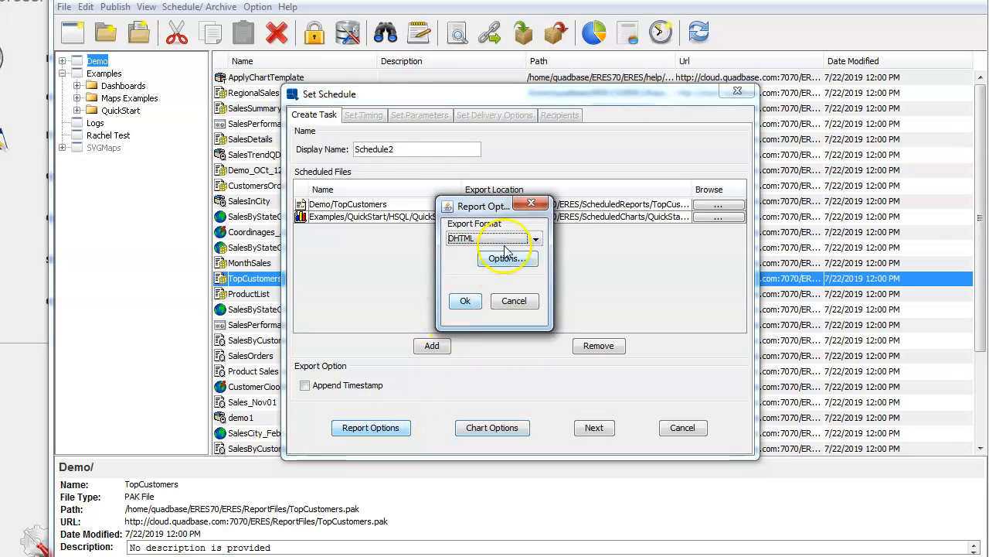
pyautogui.click(535, 239)
pyautogui.click(504, 259)
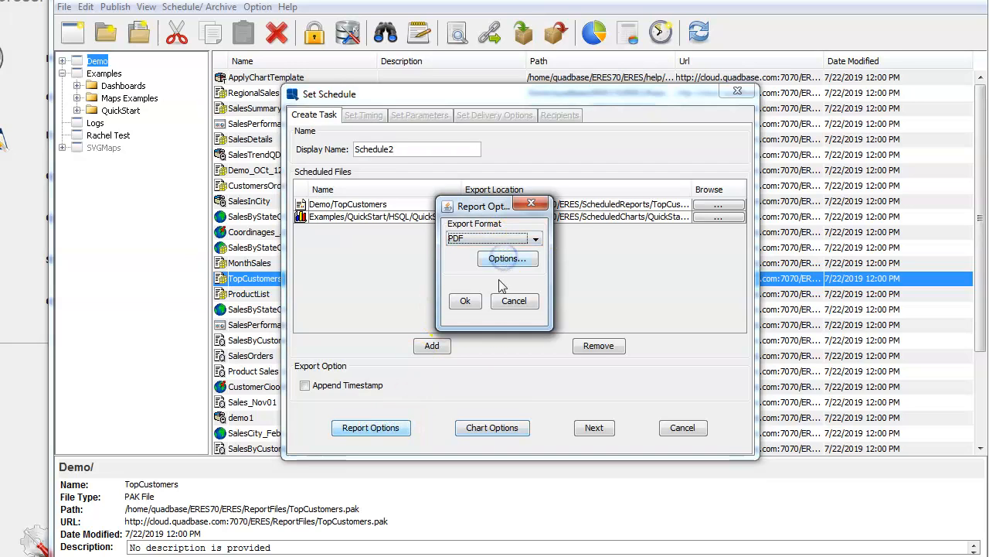
pyautogui.click(533, 240)
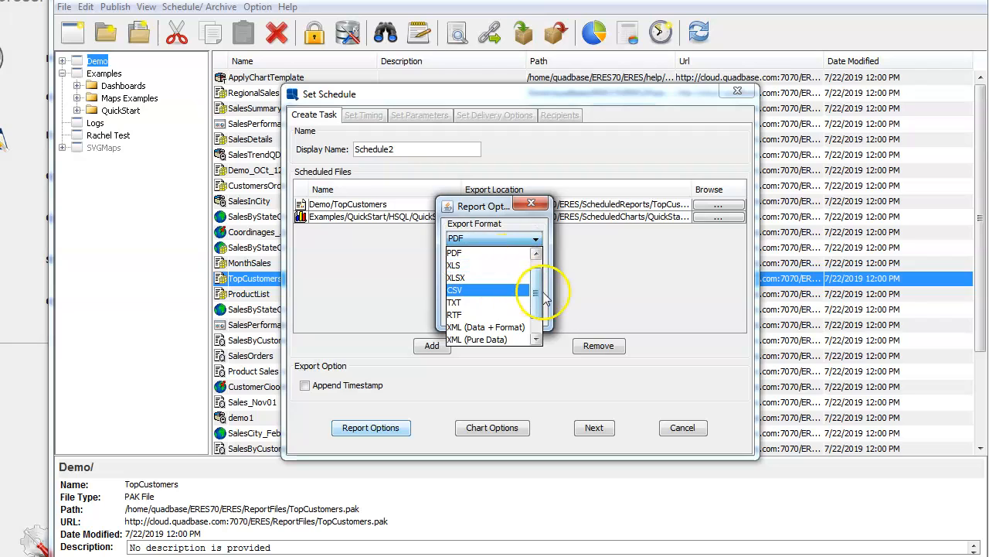
pyautogui.moveTo(541, 316); pyautogui.dragTo(539, 327)
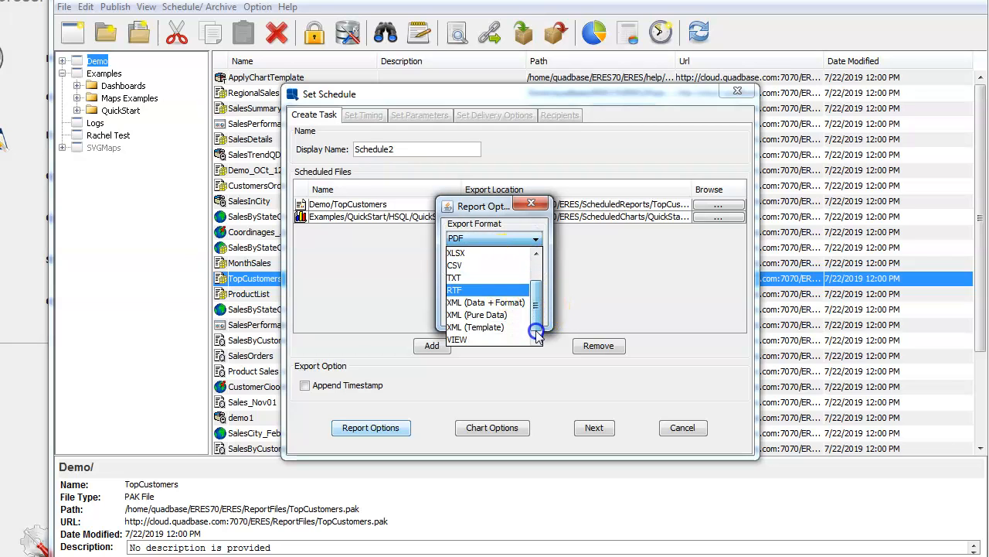
pyautogui.click(475, 255)
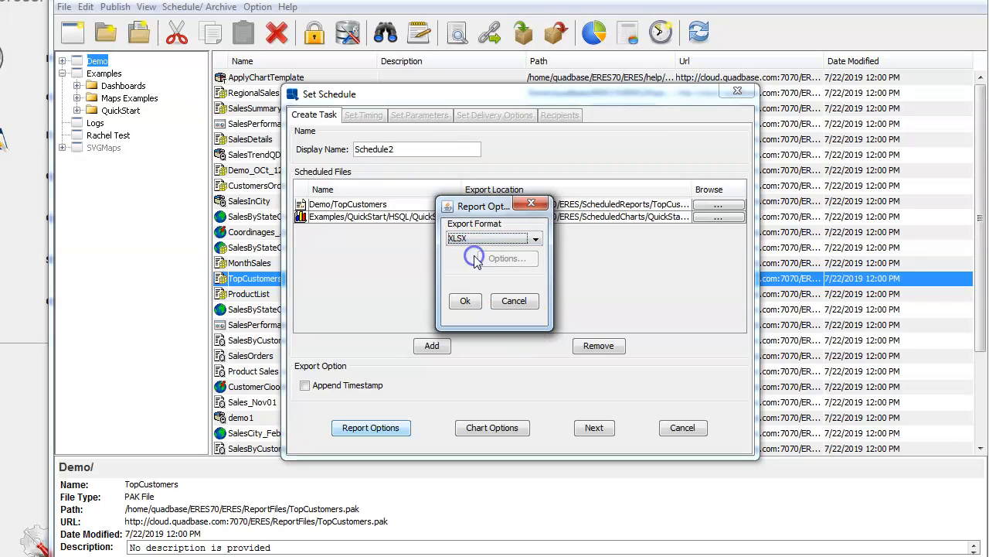
pyautogui.click(470, 302)
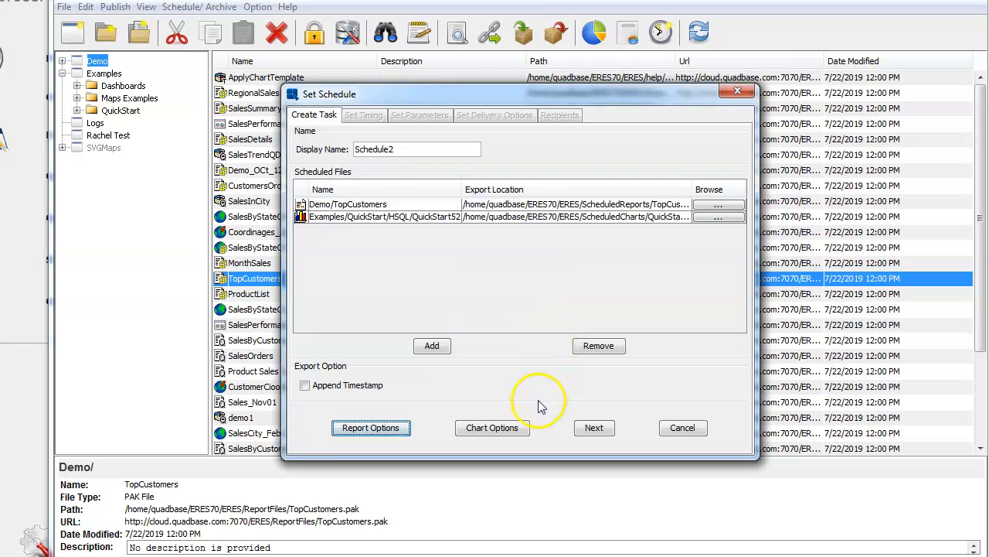
# Step: Set the chart's display option to PNG in Chart Options
pyautogui.click(499, 431)
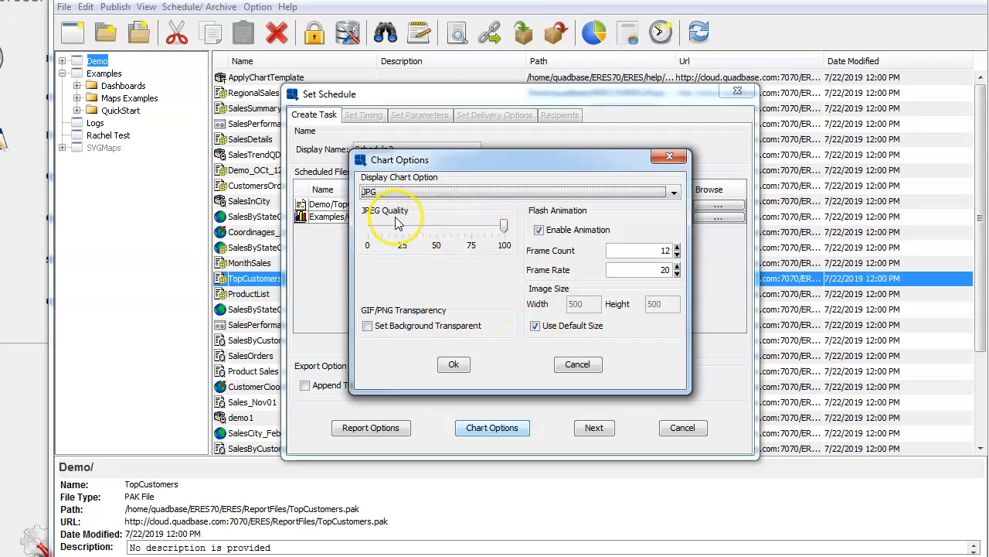
pyautogui.click(674, 192)
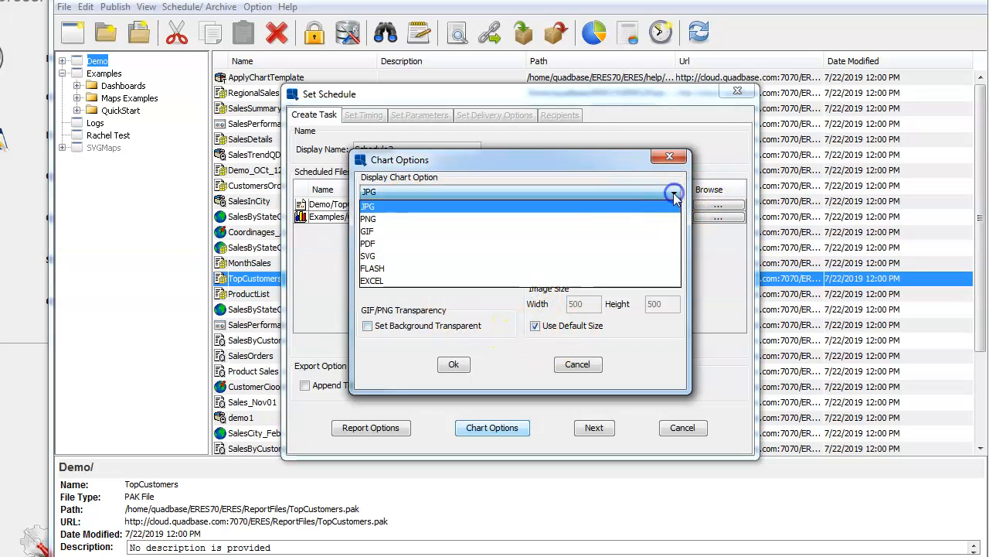
pyautogui.click(606, 220)
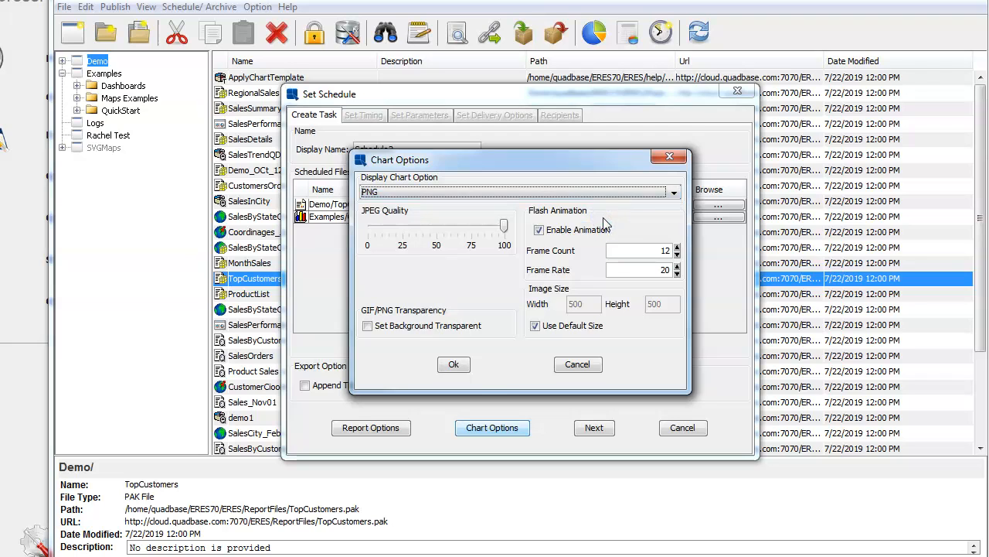
pyautogui.click(454, 364)
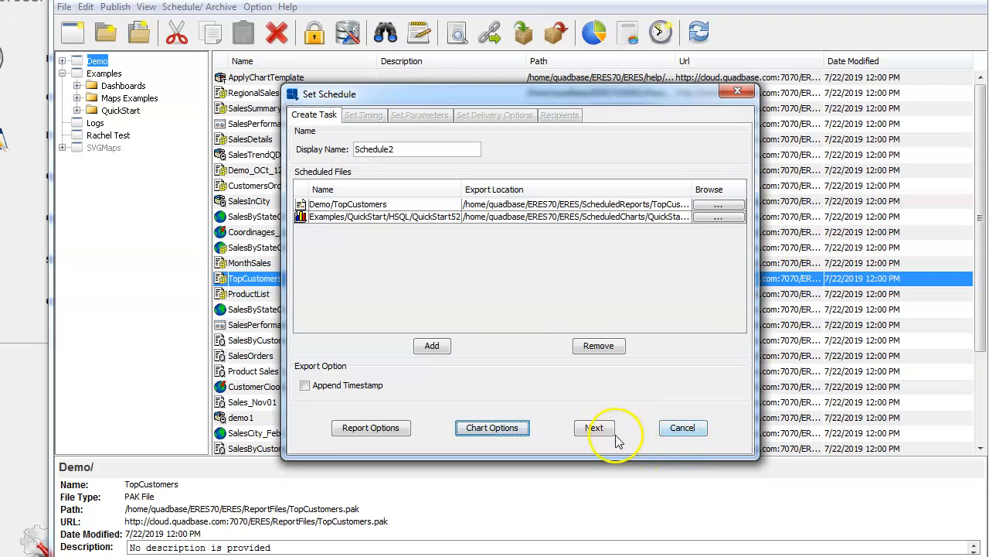
# Step: Advance to delivery options, close Email Settings unchanged, and cancel the Schedule2 setup
pyautogui.click(592, 426)
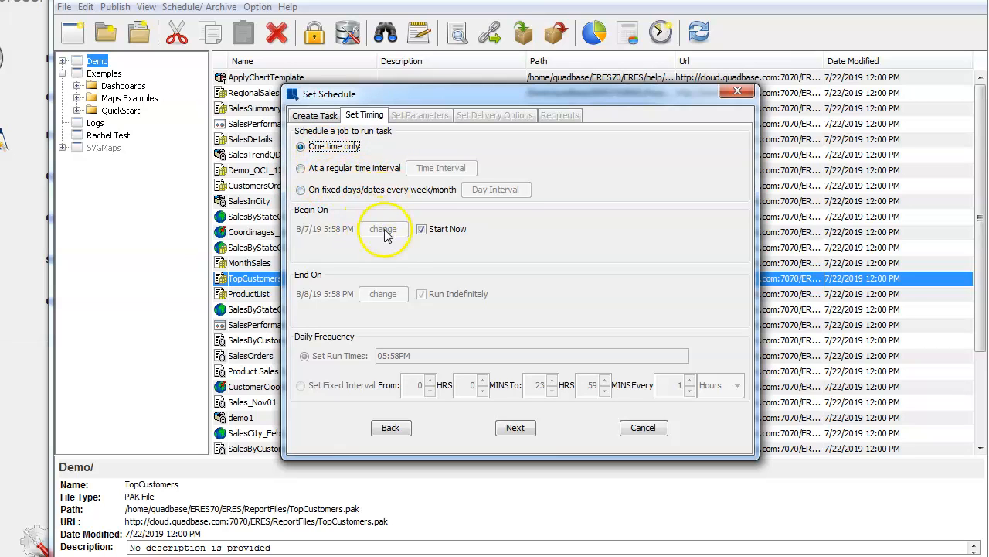
pyautogui.click(508, 427)
pyautogui.click(302, 146)
pyautogui.click(410, 146)
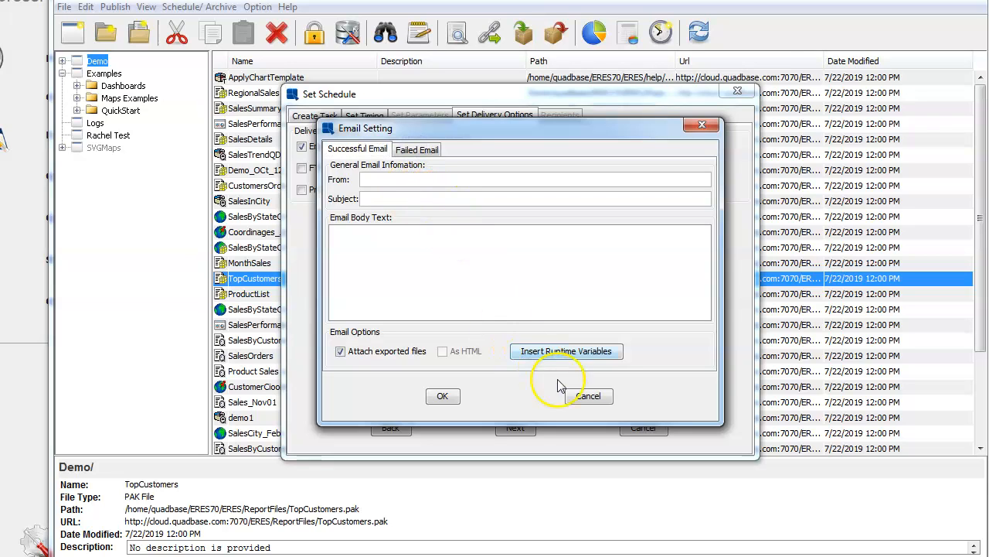
pyautogui.click(690, 133)
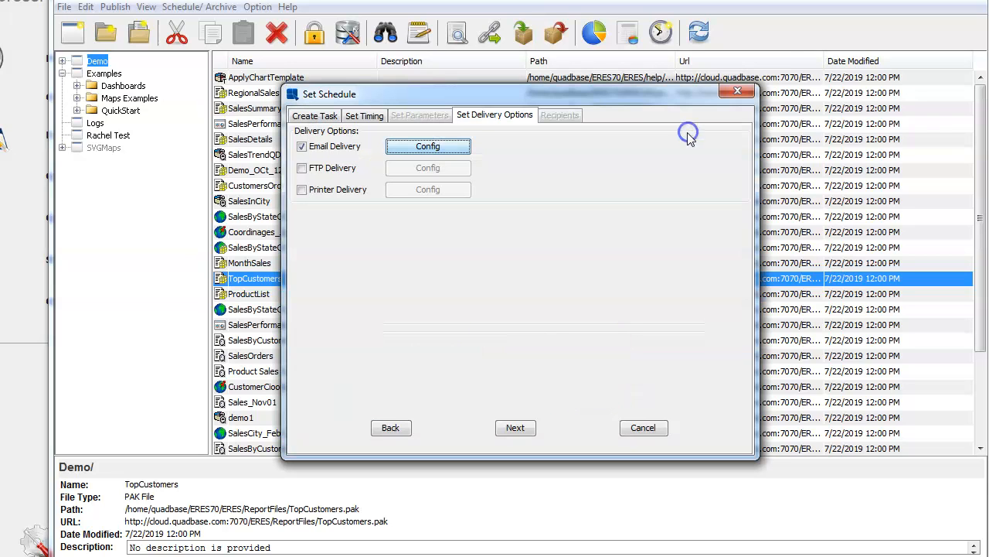
pyautogui.click(640, 429)
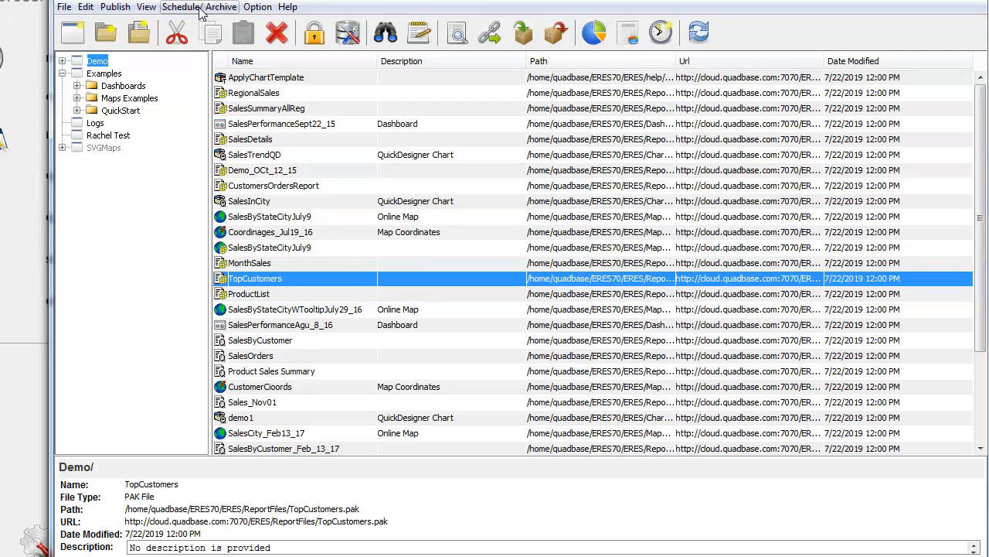
# Step: Inspect RegionalSales and SalesSummaryAllReg details, then select SalesDetails to show its file info
pyautogui.click(259, 93)
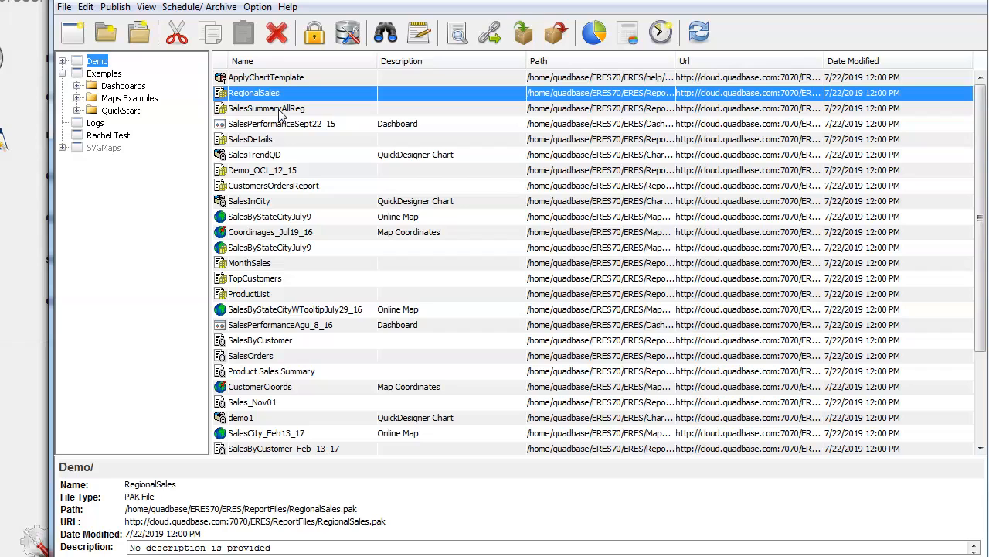
pyautogui.click(281, 110)
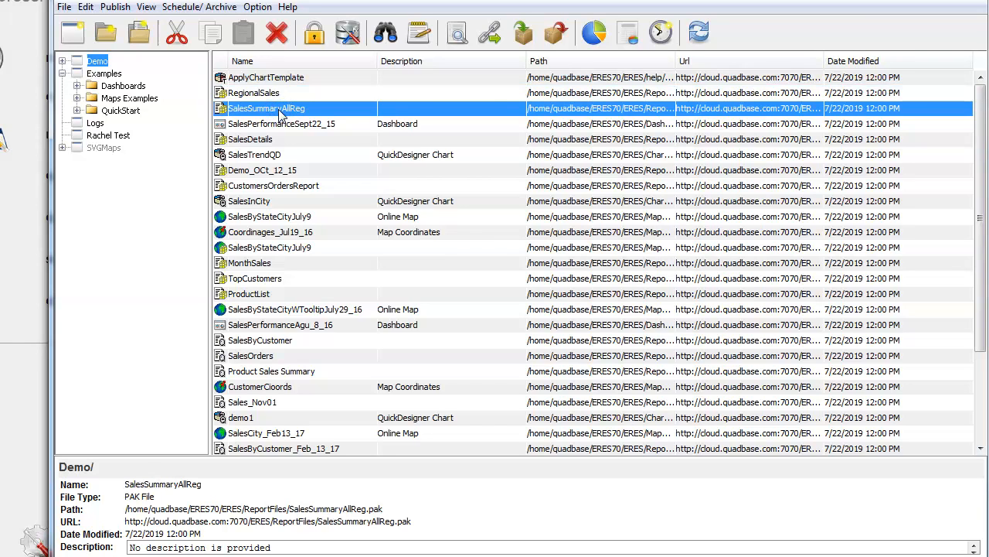
pyautogui.rightClick(280, 113)
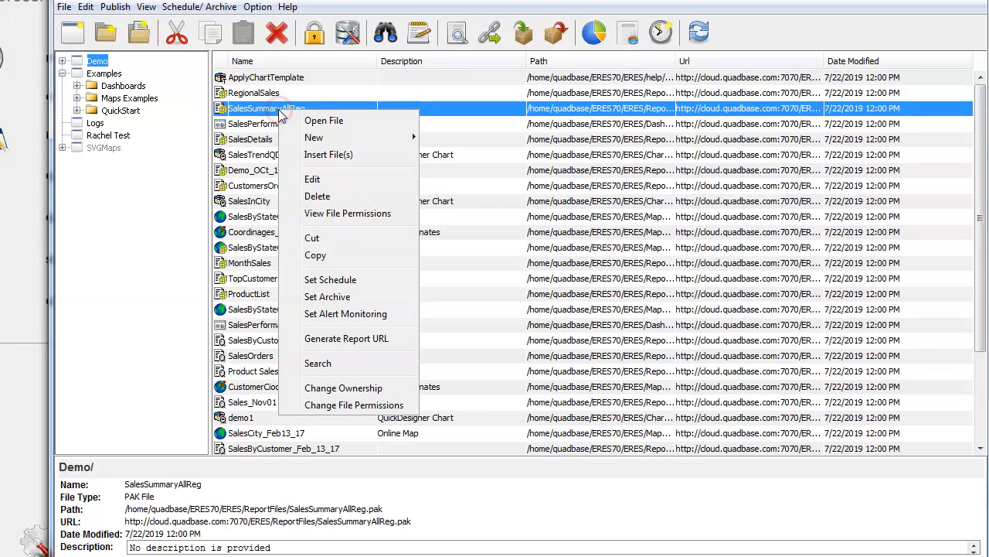
pyautogui.click(252, 141)
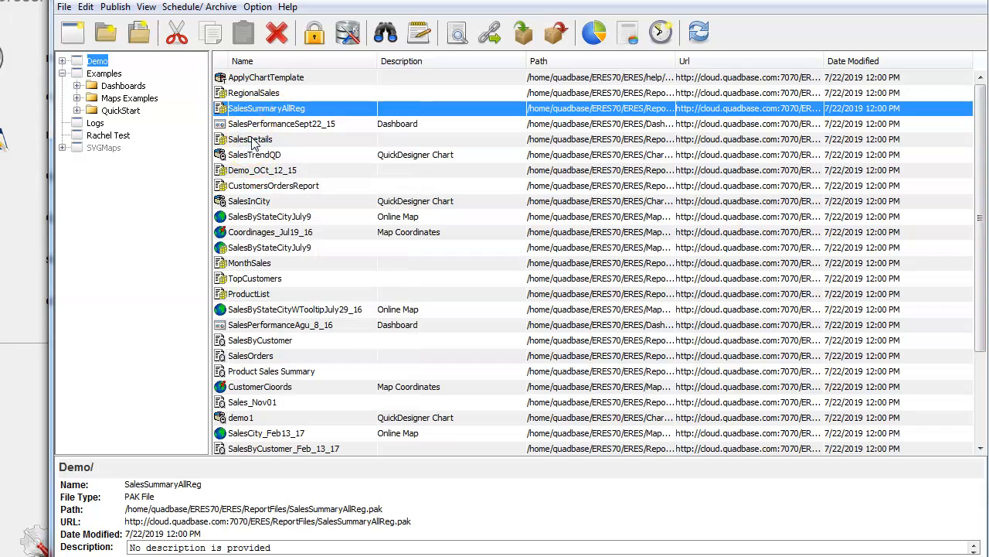
pyautogui.click(252, 141)
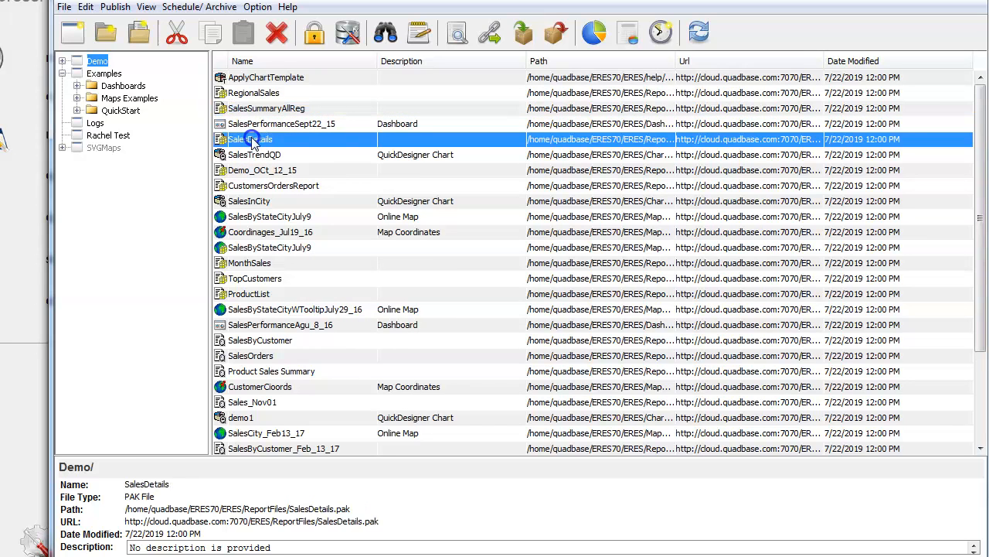
# Step: Open SalesDetails in the designer and preview it with live data
pyautogui.doubleClick(252, 140)
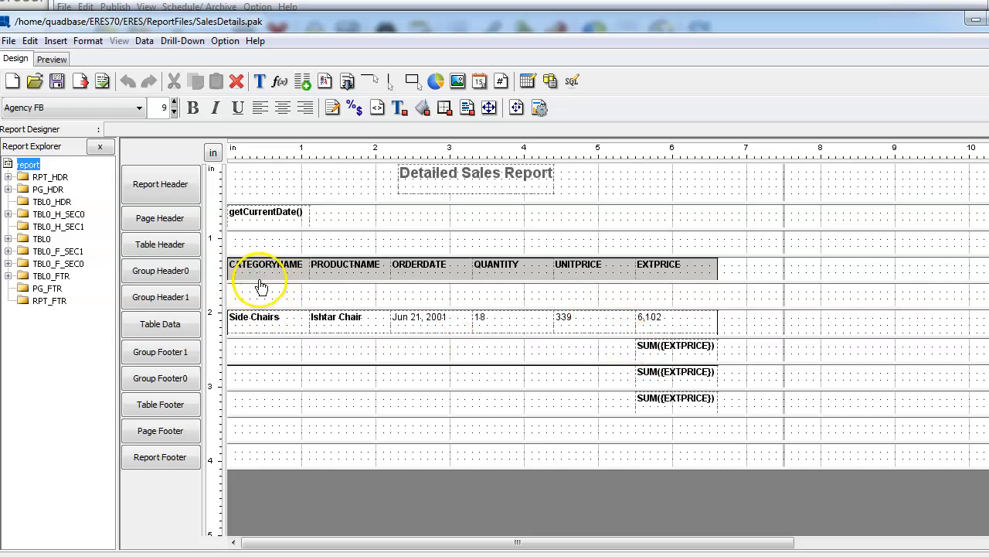
pyautogui.click(54, 60)
pyautogui.click(522, 340)
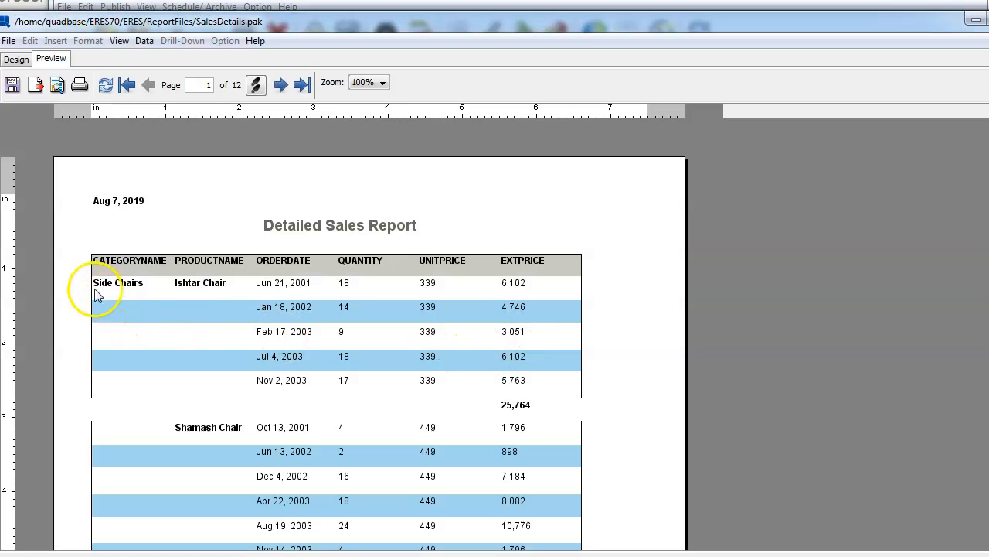
pyautogui.scroll(-10, 344, 348)
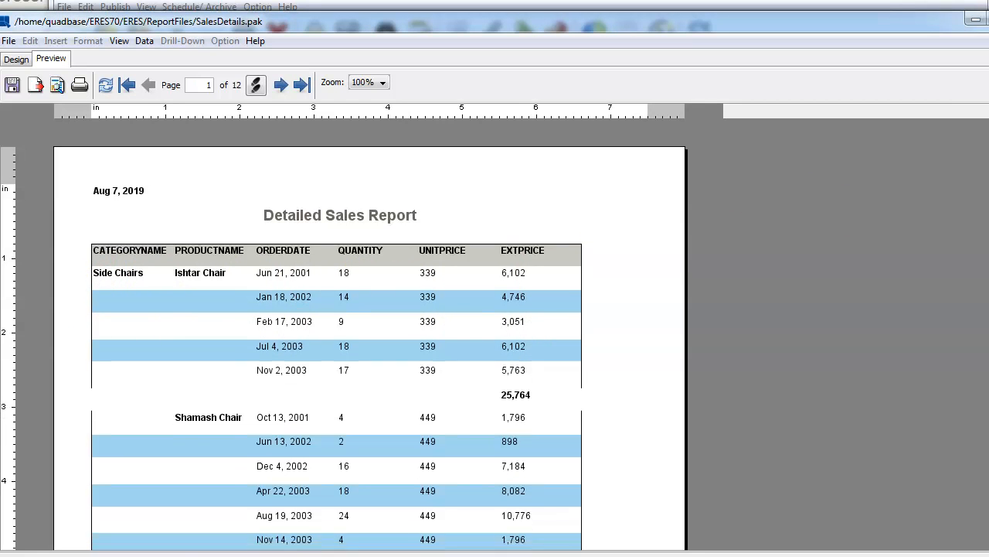
pyautogui.scroll(10, 497, 265)
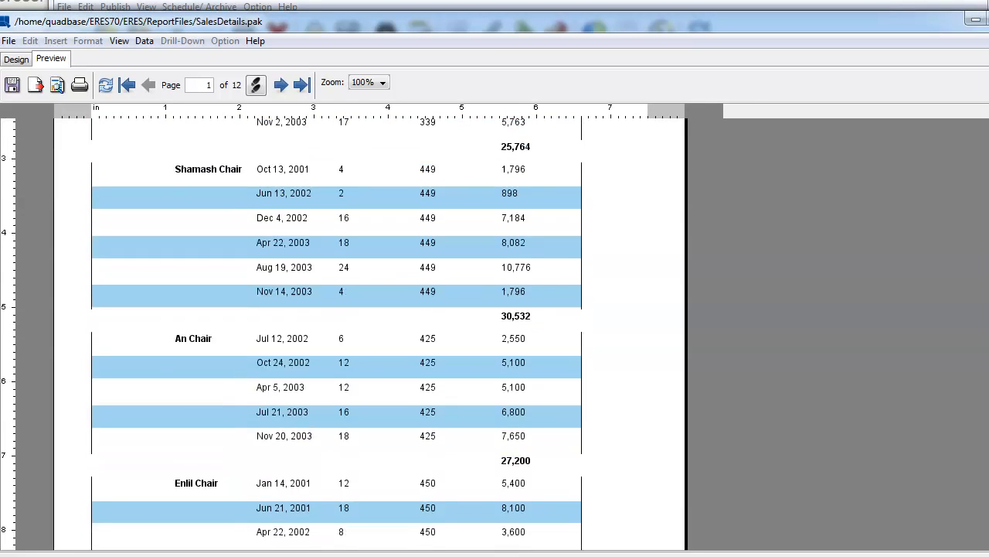
pyautogui.scroll(3, 344, 333)
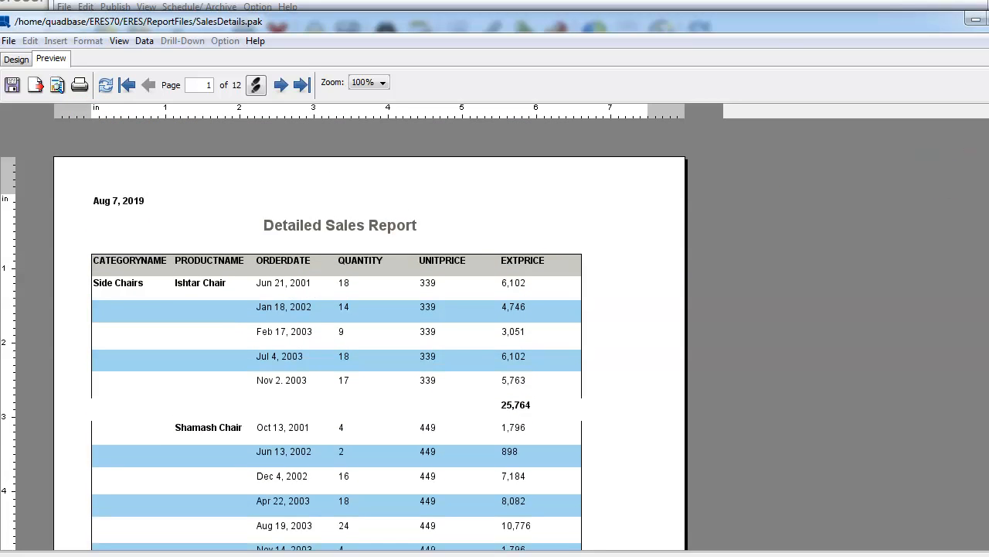
pyautogui.scroll(-10, 344, 340)
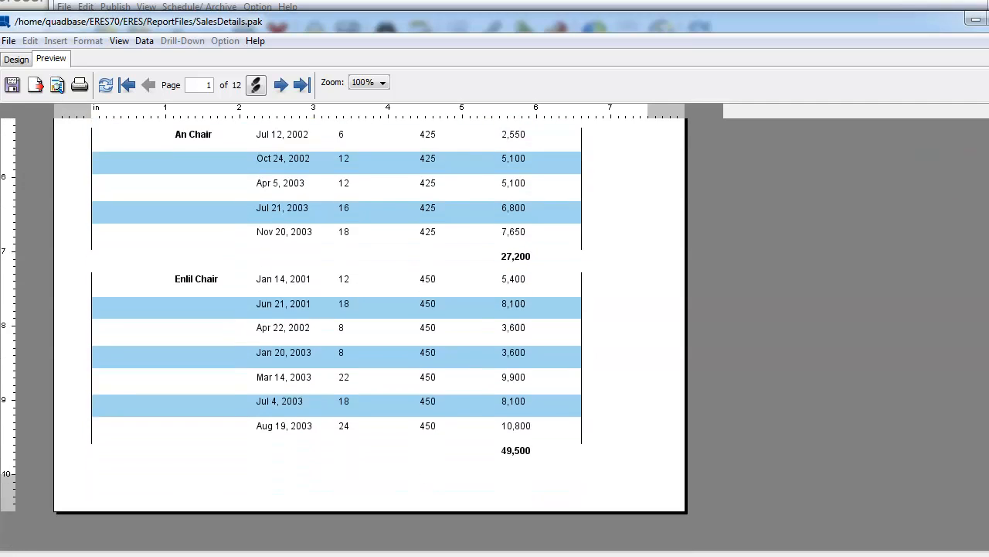
pyautogui.scroll(10, 344, 340)
# Step: Page through the 12-page SalesDetails preview forward, to first, last and back, then close it
pyautogui.click(280, 85)
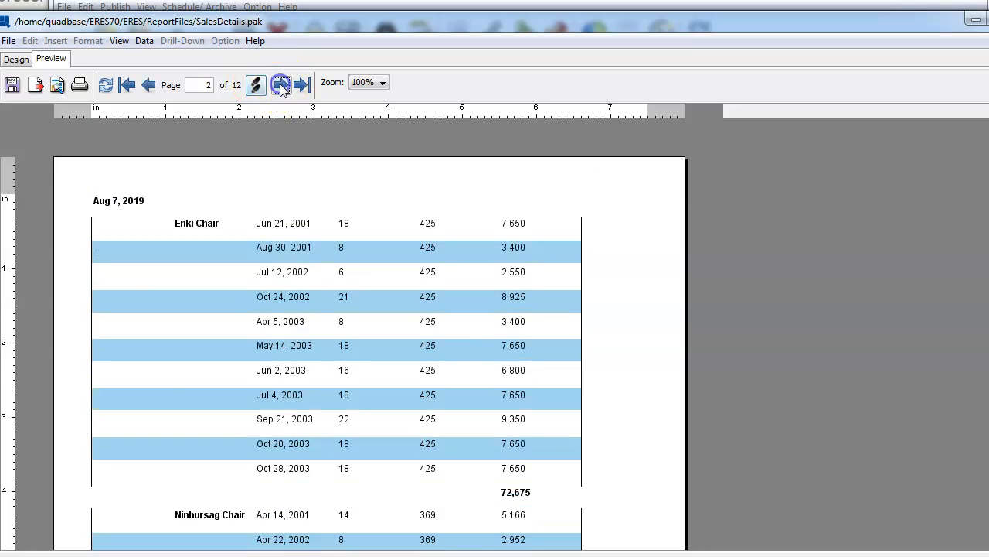
pyautogui.click(280, 85)
pyautogui.click(281, 85)
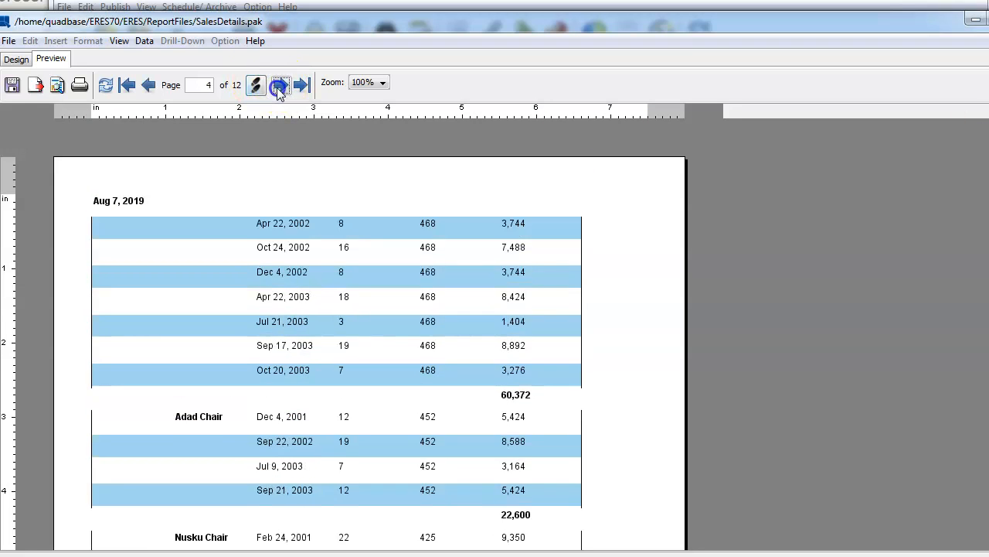
pyautogui.click(280, 85)
pyautogui.click(280, 85)
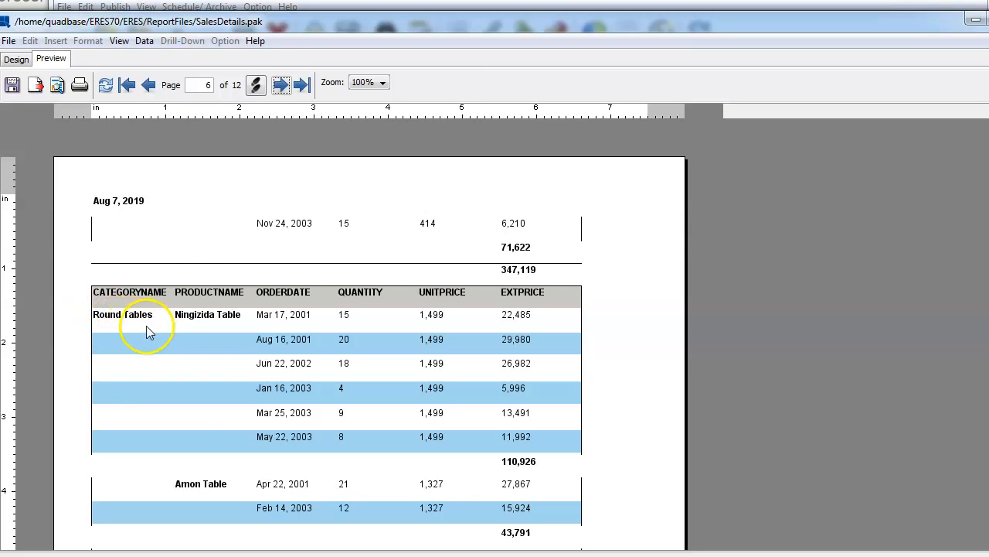
pyautogui.click(129, 87)
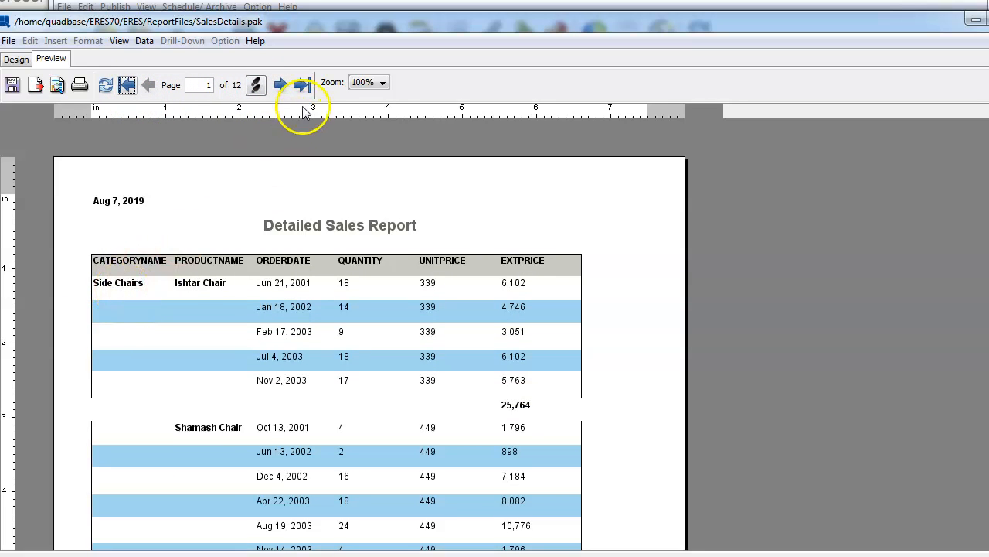
pyautogui.click(301, 87)
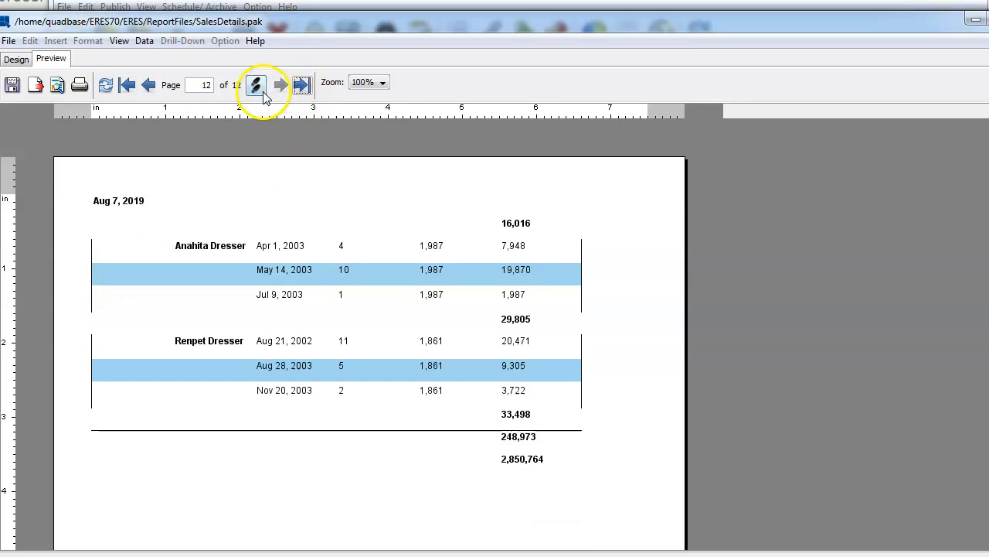
pyautogui.click(148, 87)
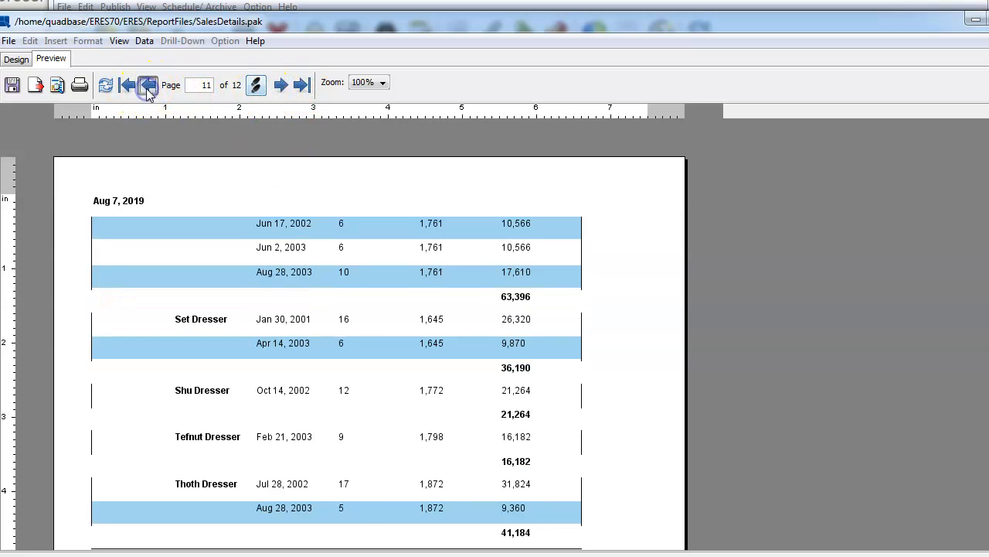
pyautogui.click(148, 87)
pyautogui.click(148, 87)
pyautogui.click(148, 87)
pyautogui.click(147, 87)
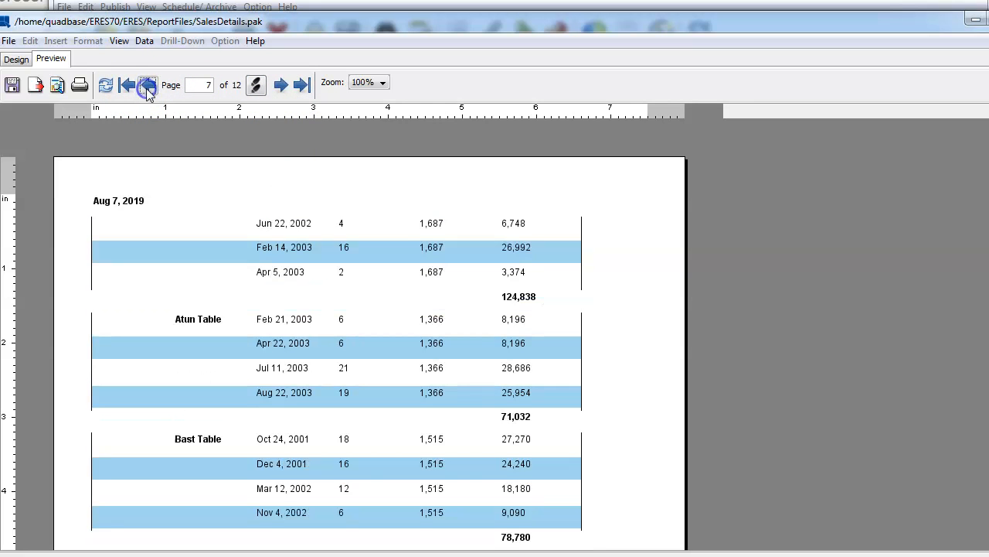
pyautogui.click(147, 87)
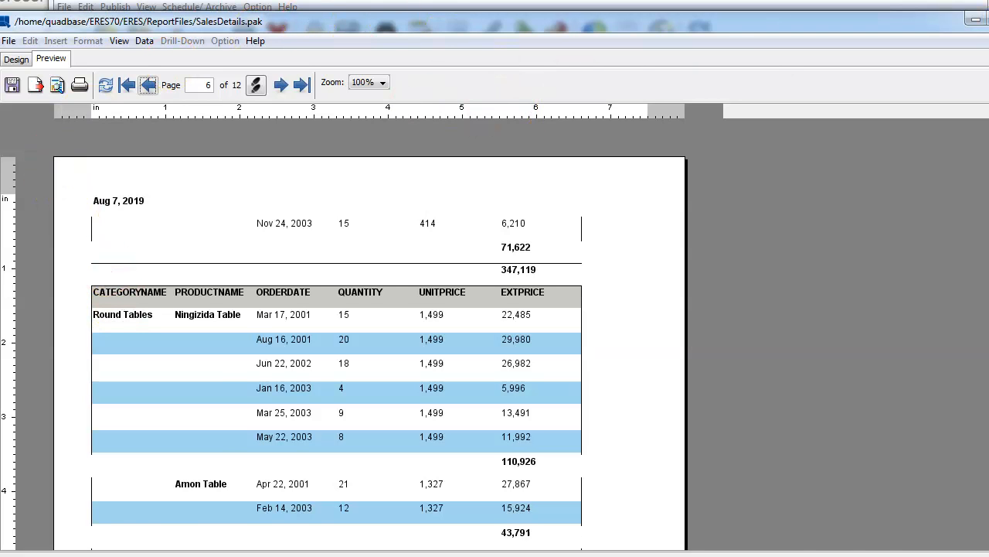
pyautogui.click(988, 20)
# Step: Start a new schedule for SalesDetails with display name BurtsingReport
pyautogui.rightClick(386, 142)
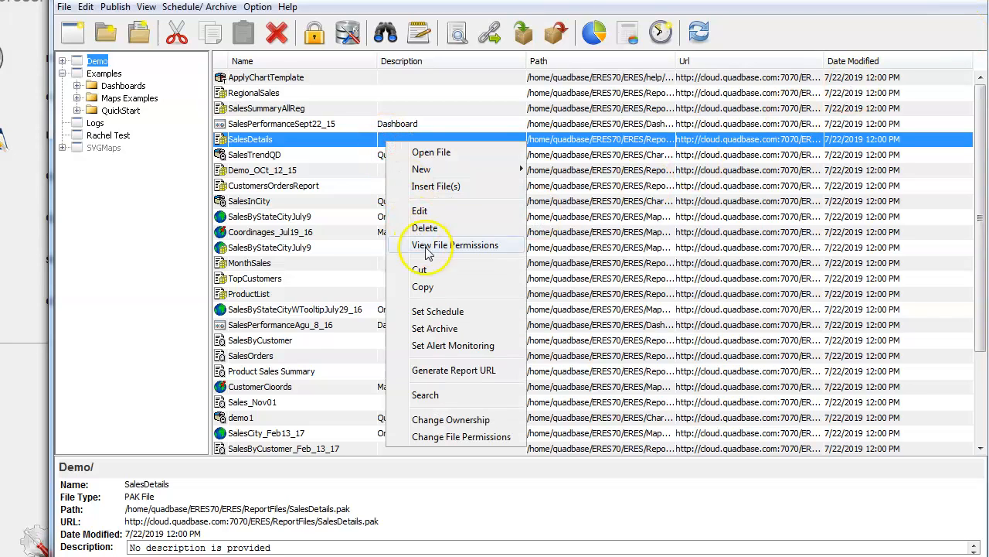
pyautogui.click(439, 312)
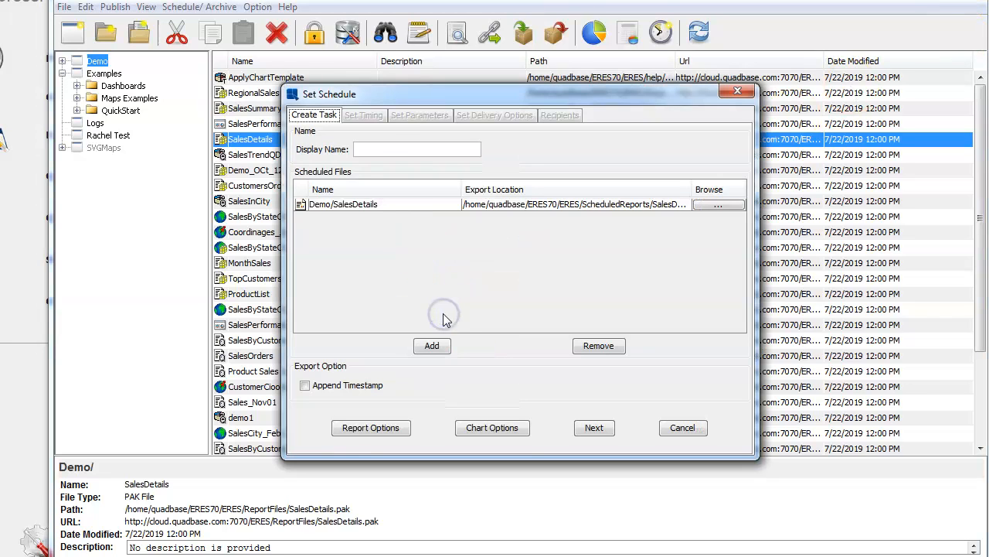
pyautogui.click(377, 152)
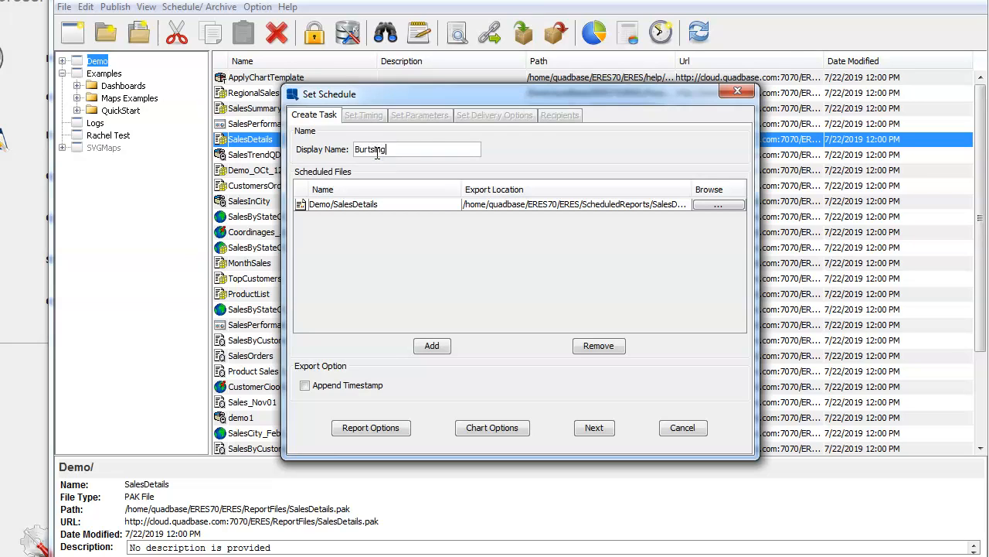
pyautogui.click(403, 150)
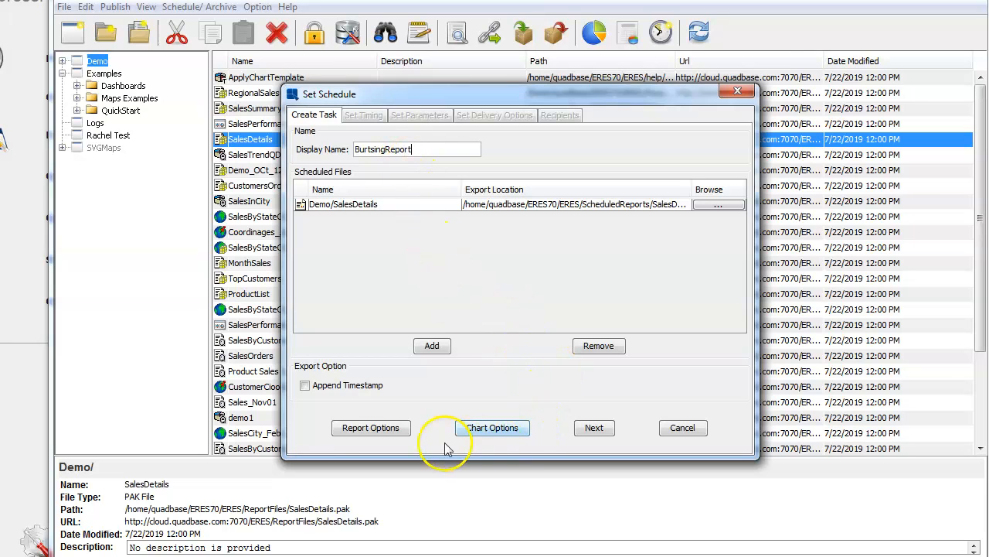
# Step: Keep PDF as the report export format and move to the one-time, start-now timing step
pyautogui.click(375, 430)
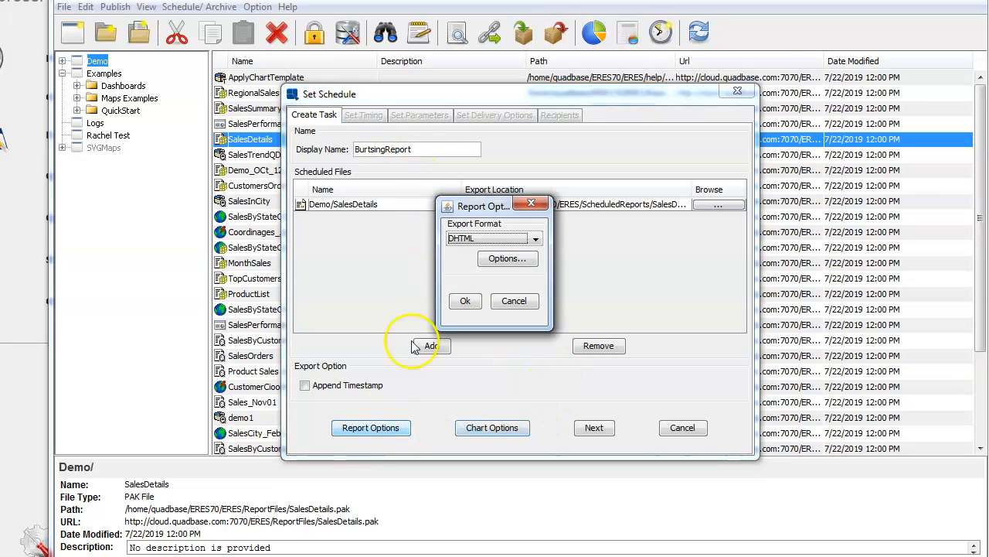
pyautogui.click(495, 238)
pyautogui.click(491, 258)
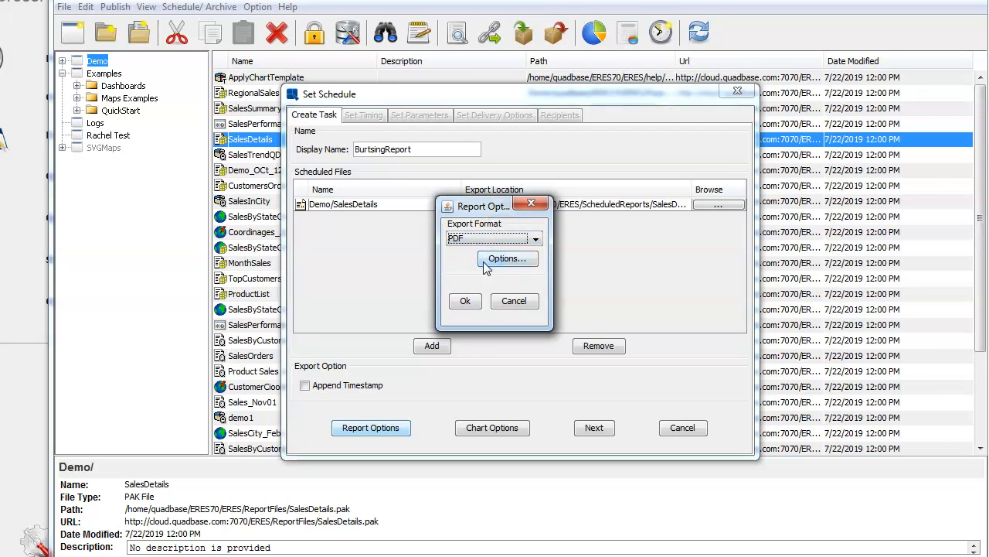
pyautogui.click(536, 240)
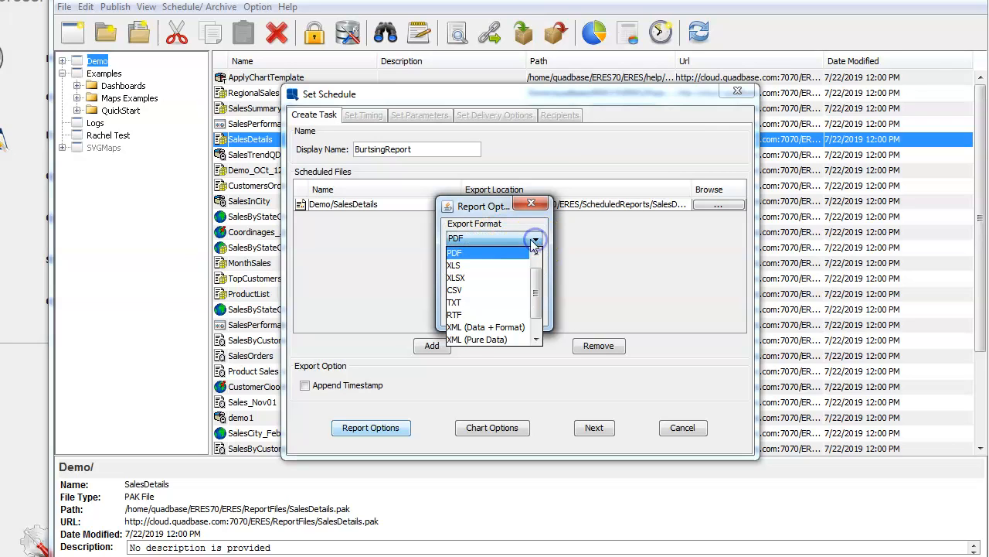
pyautogui.click(473, 248)
pyautogui.click(465, 303)
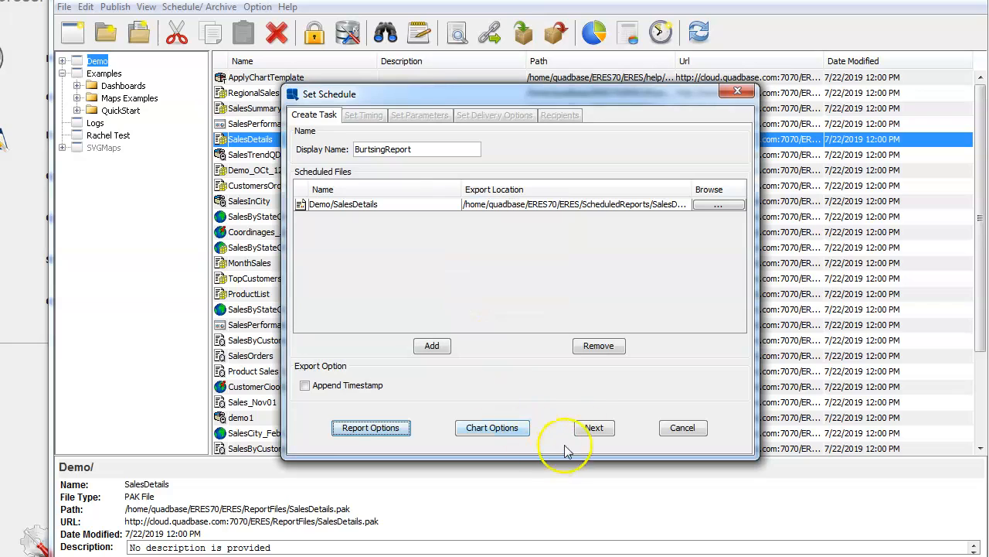
pyautogui.click(593, 428)
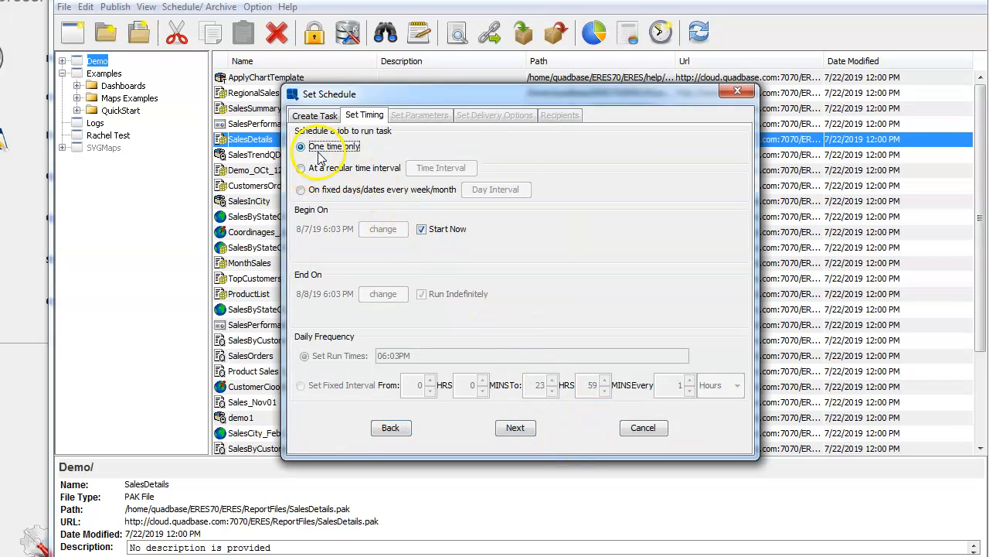
# Step: Enable Email Delivery and begin a sender address in Email Settings, closing it unsaved
pyautogui.click(515, 427)
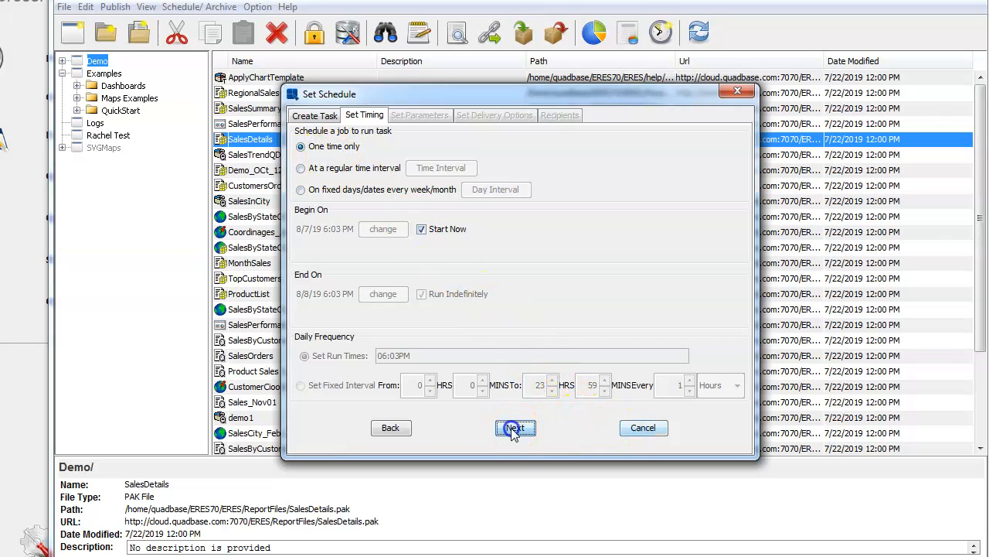
pyautogui.click(301, 146)
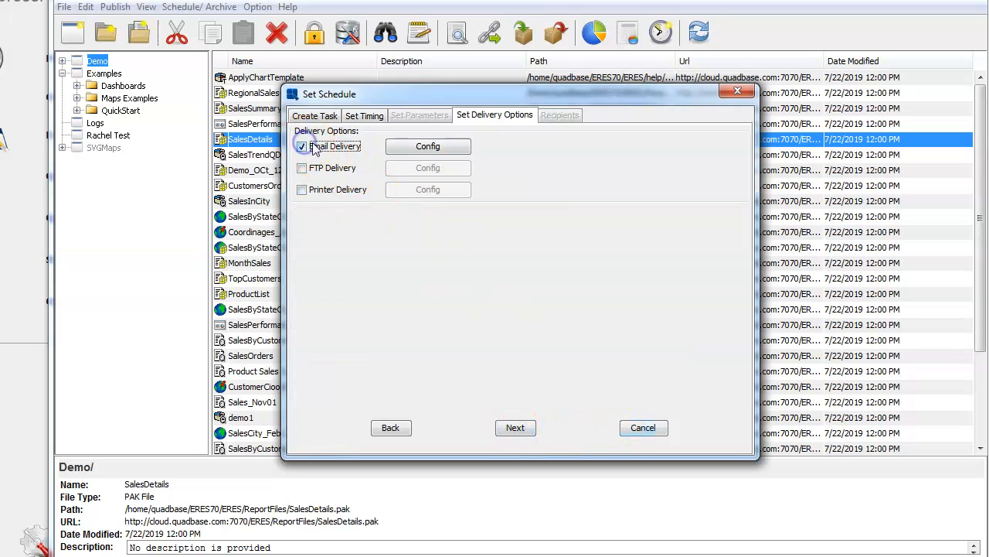
pyautogui.click(436, 147)
pyautogui.click(427, 174)
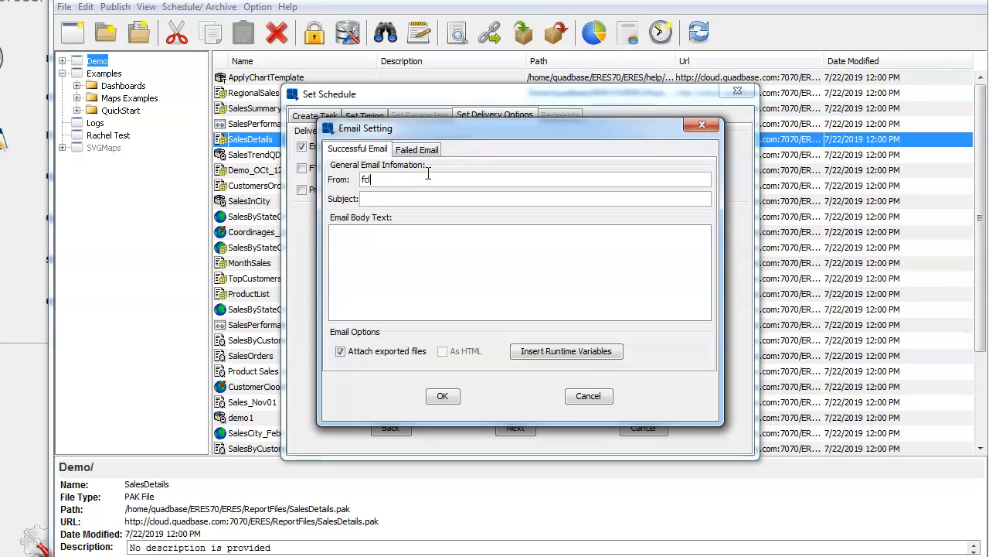
pyautogui.click(702, 125)
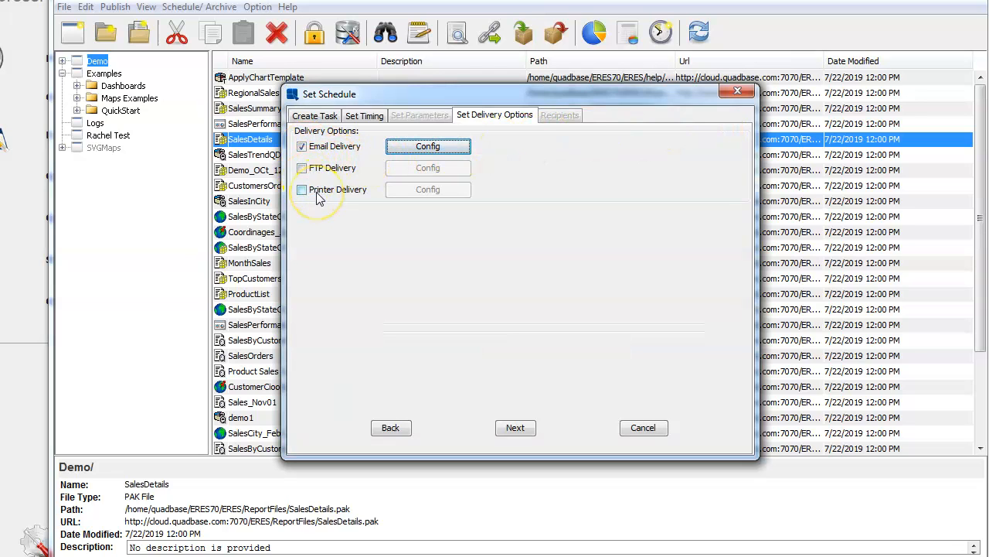
# Step: Enter the sender address and subject 'test bursting' in Email Settings and save
pyautogui.click(424, 146)
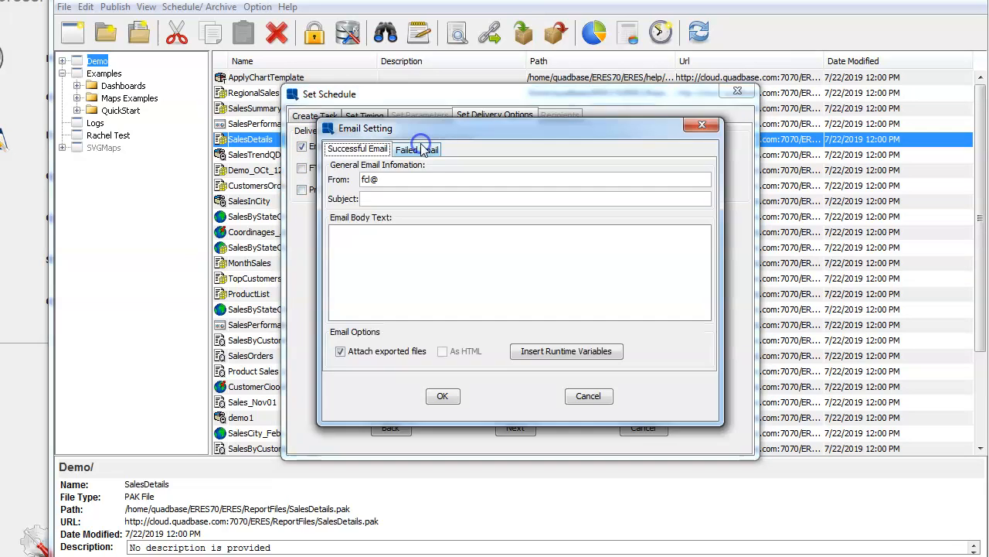
pyautogui.click(421, 180)
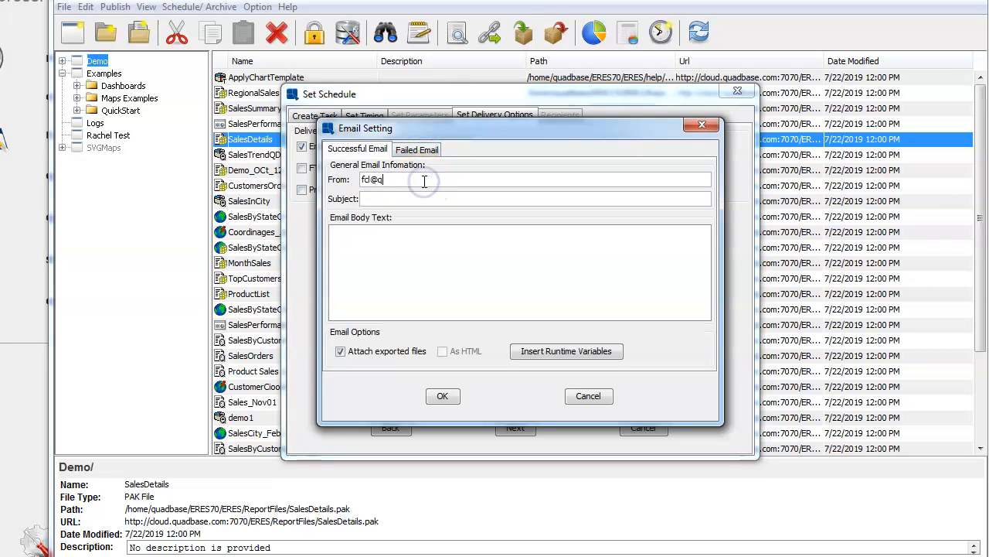
pyautogui.click(429, 195)
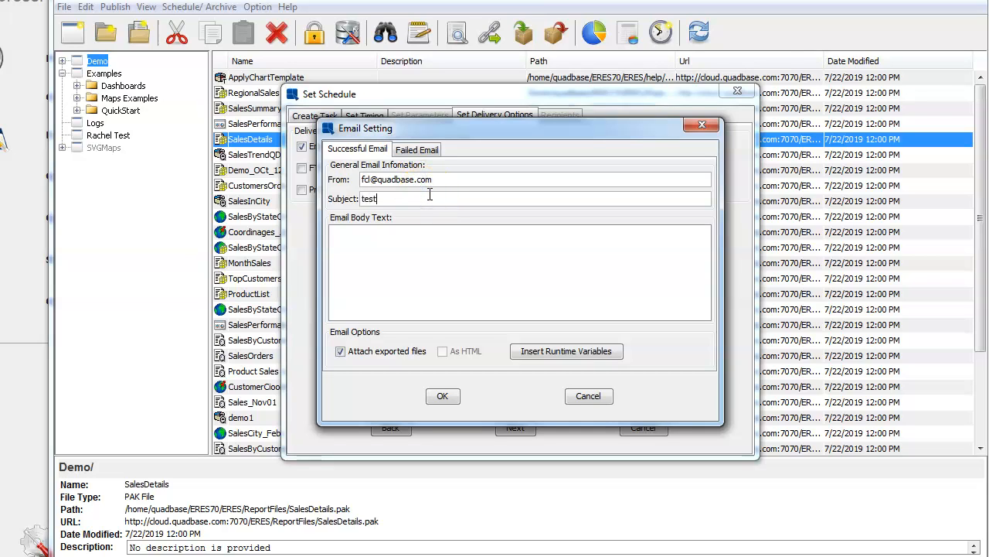
pyautogui.write('test bursting')
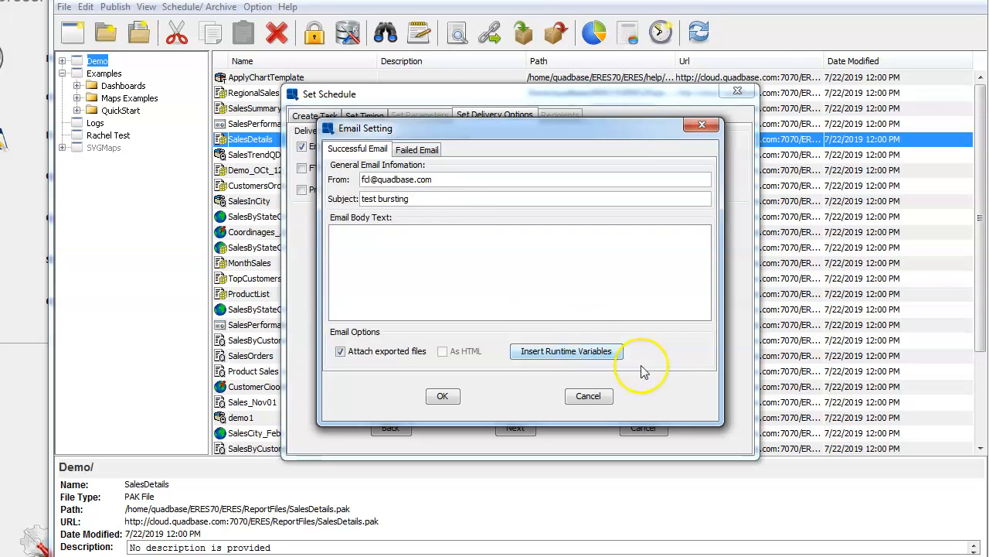
pyautogui.click(438, 399)
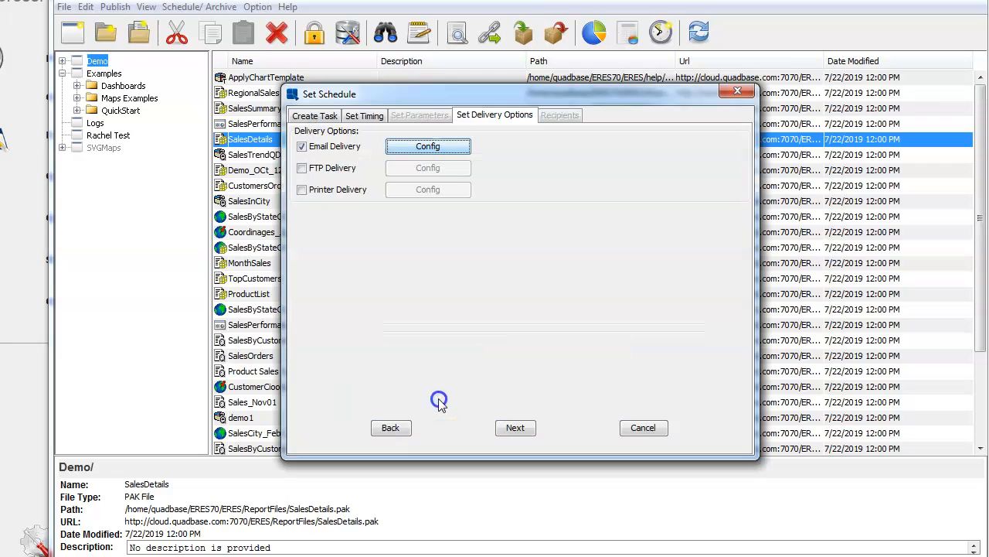
# Step: On the Recipients page, burst the report emails by the CATEGORYNAME report column
pyautogui.click(510, 427)
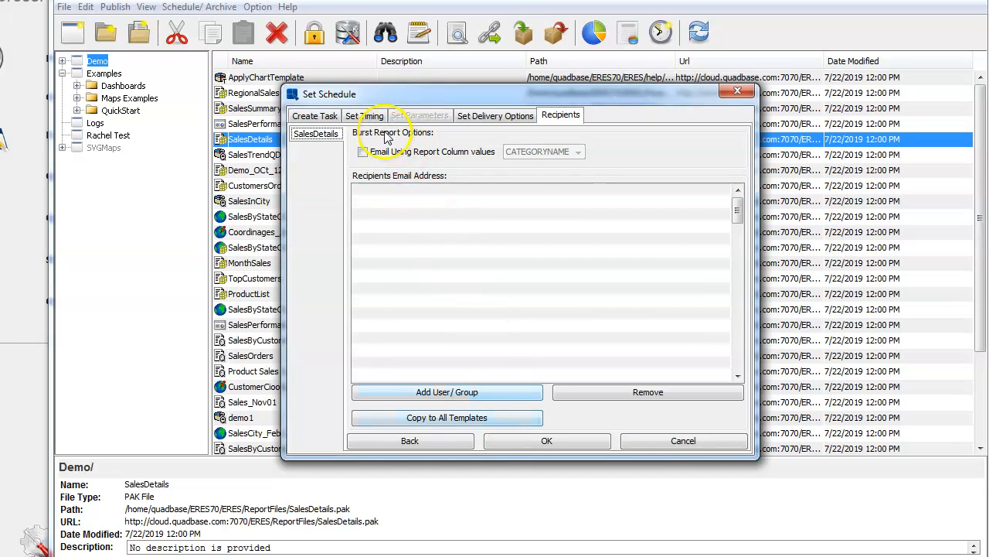
pyautogui.click(364, 153)
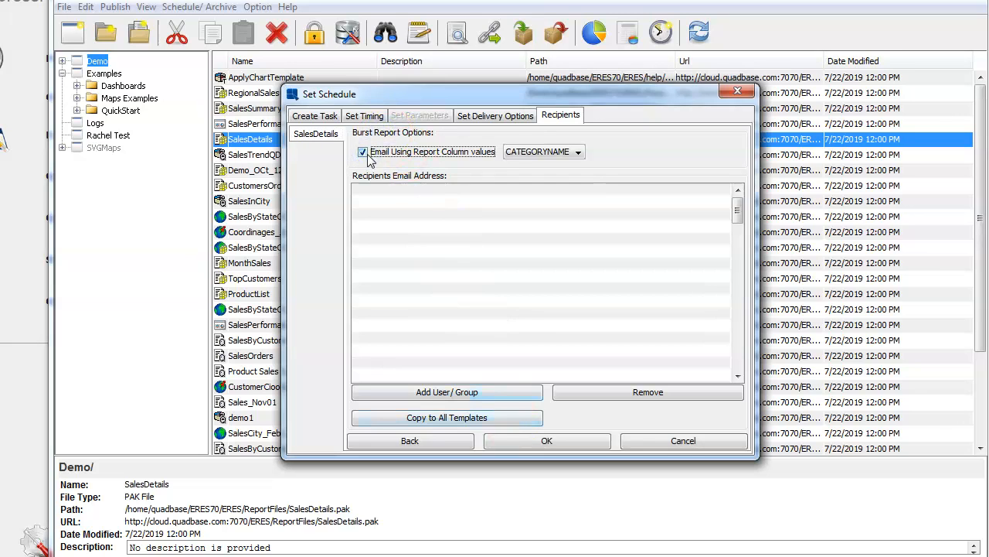
pyautogui.click(575, 156)
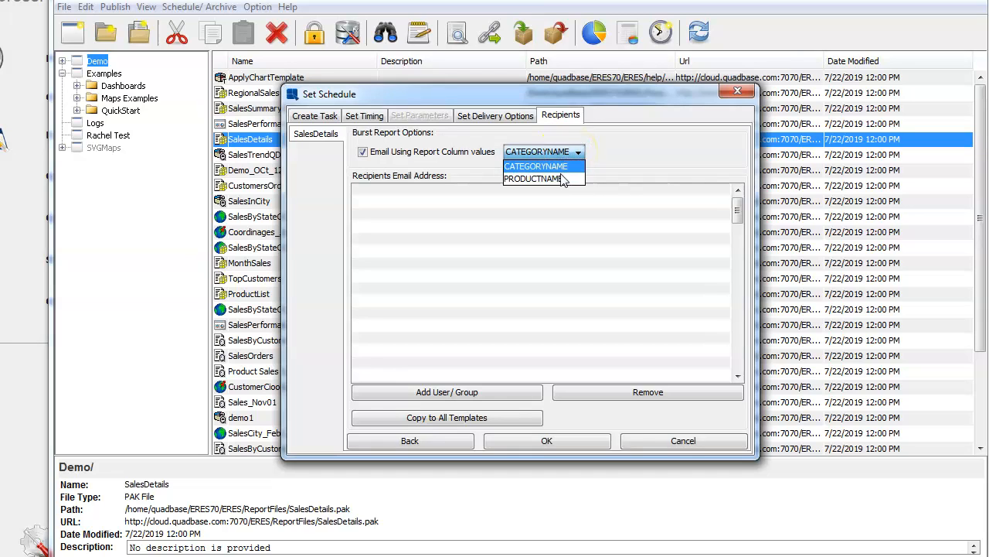
pyautogui.click(547, 153)
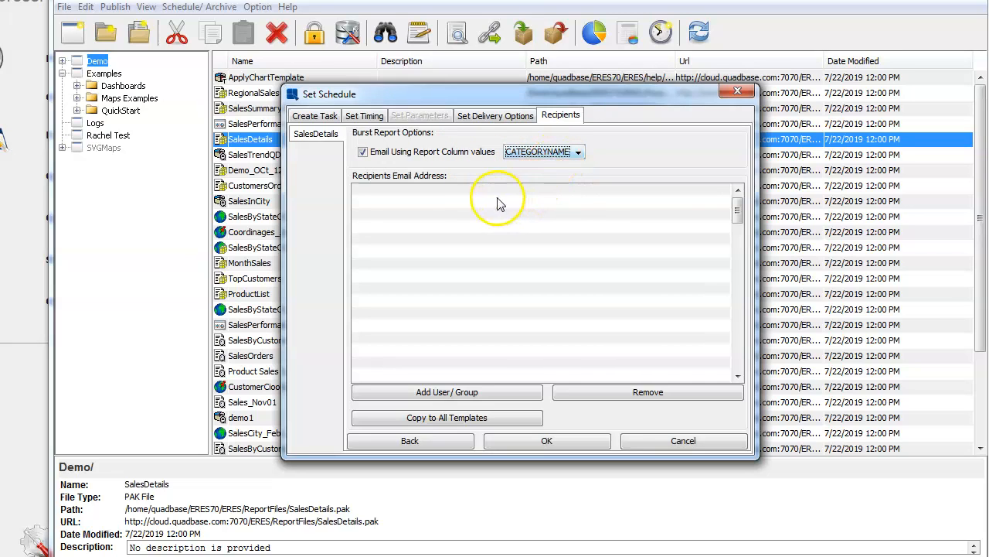
# Step: Browse groups and users in the recipient picker without adding anyone, then cancel the schedule setup
pyautogui.click(461, 403)
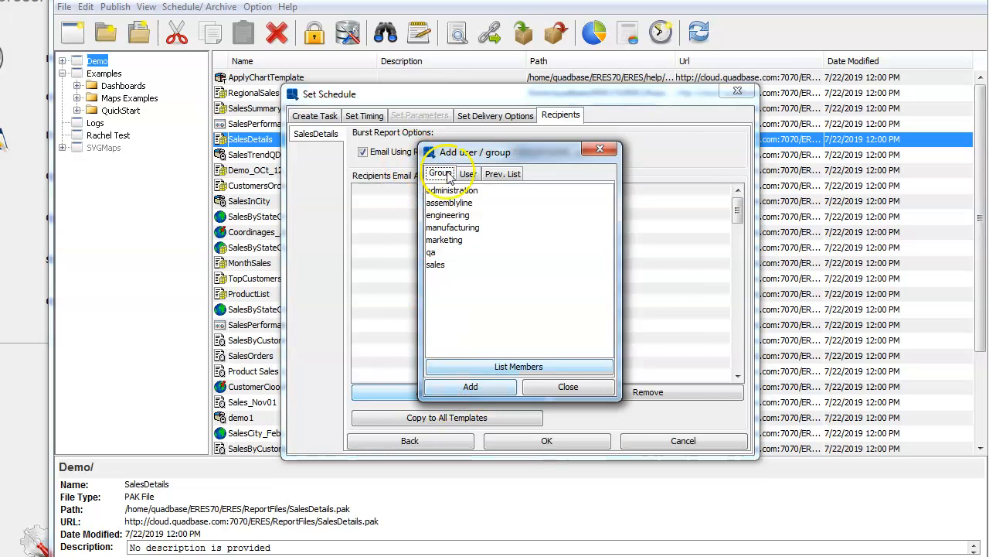
pyautogui.click(599, 148)
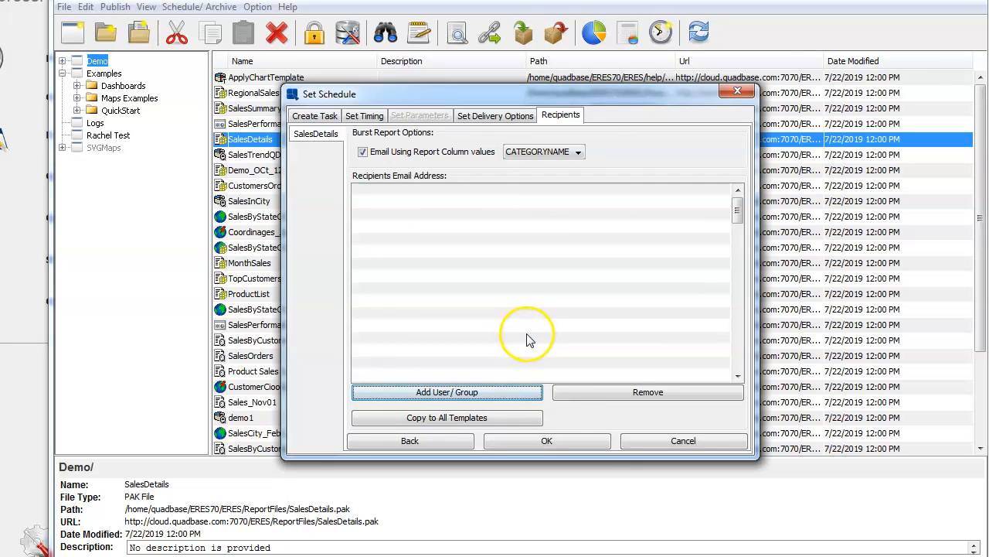
pyautogui.click(452, 396)
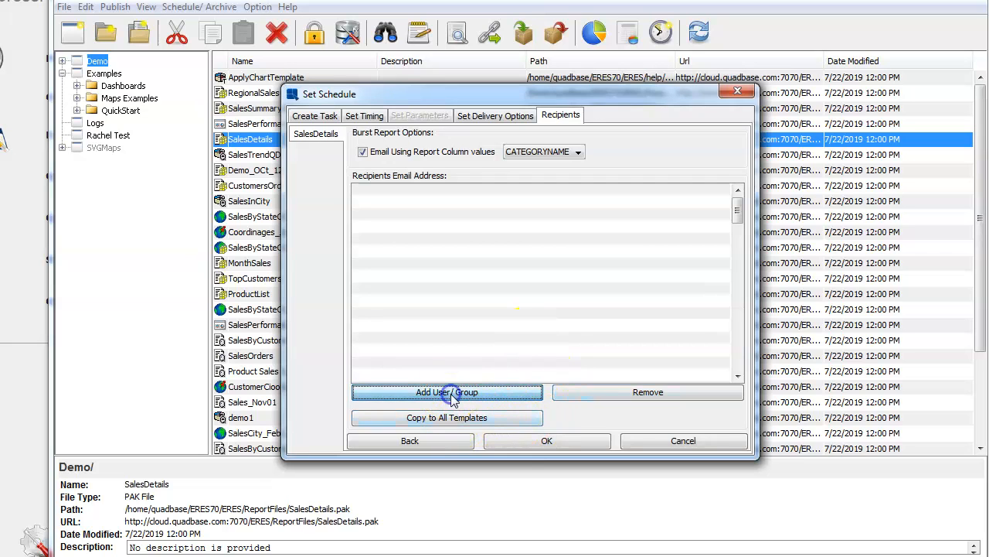
pyautogui.click(468, 173)
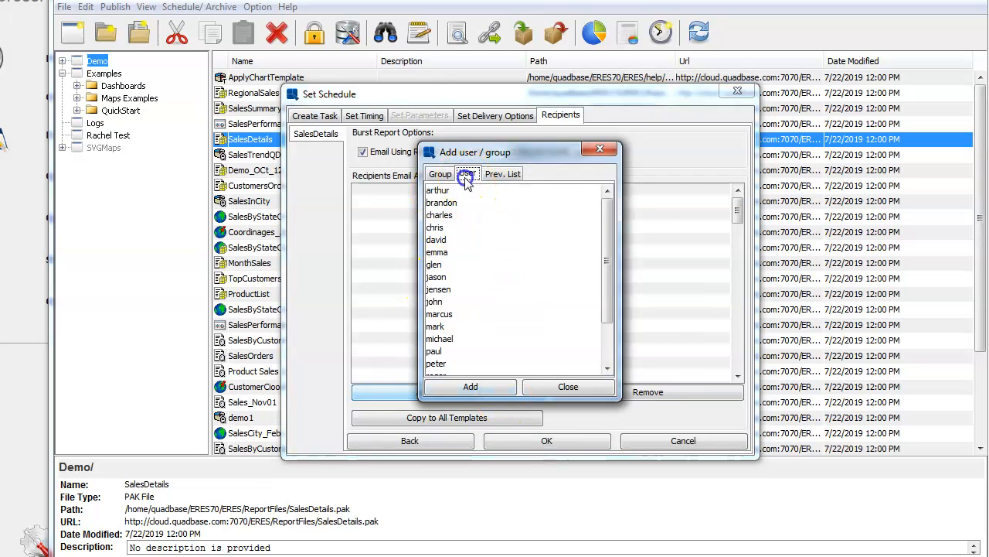
pyautogui.click(600, 150)
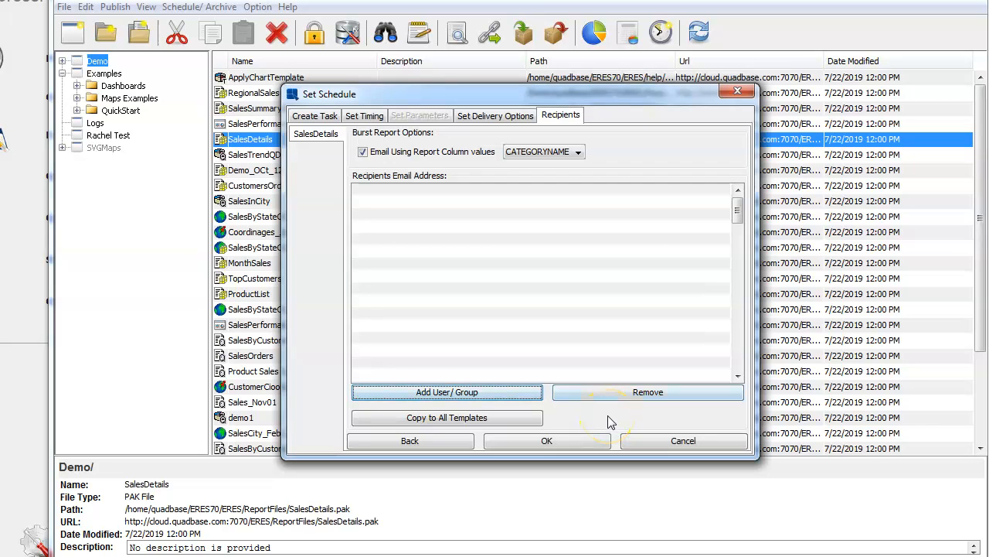
pyautogui.click(669, 441)
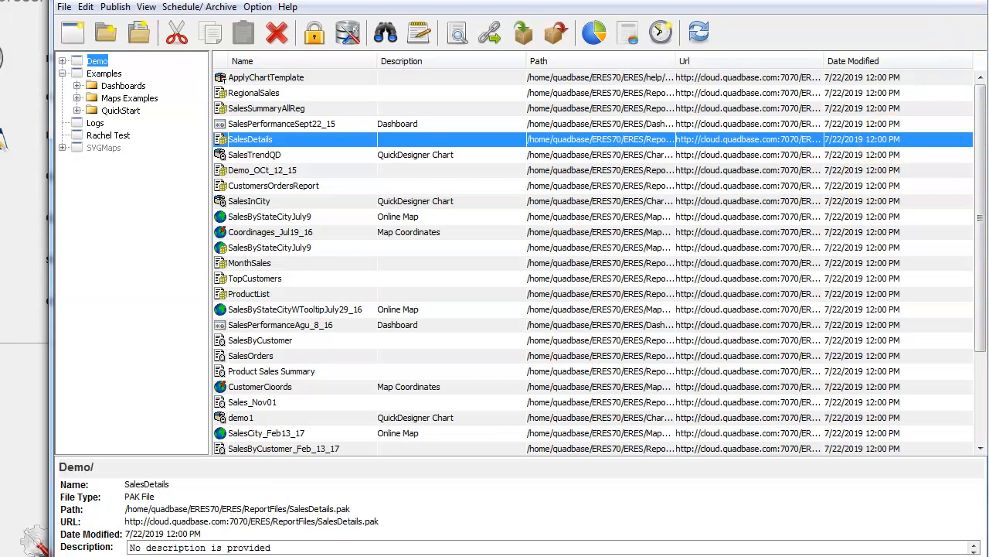
# Step: Close the Organizer, discard the blank Notepad without saving, and open the Admin Console user list
pyautogui.click(966, 1)
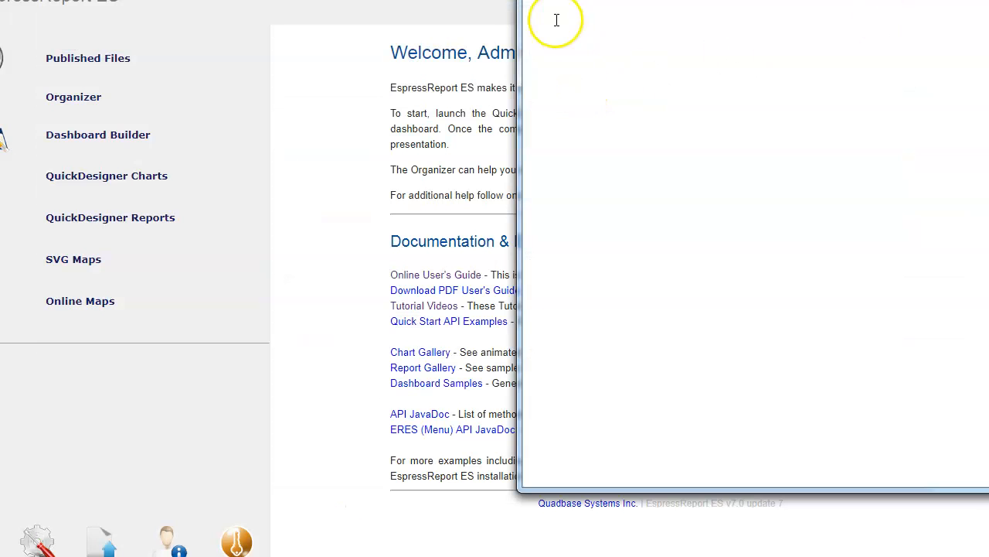
pyautogui.hotkey('alt', 'F4')
pyautogui.click(511, 270)
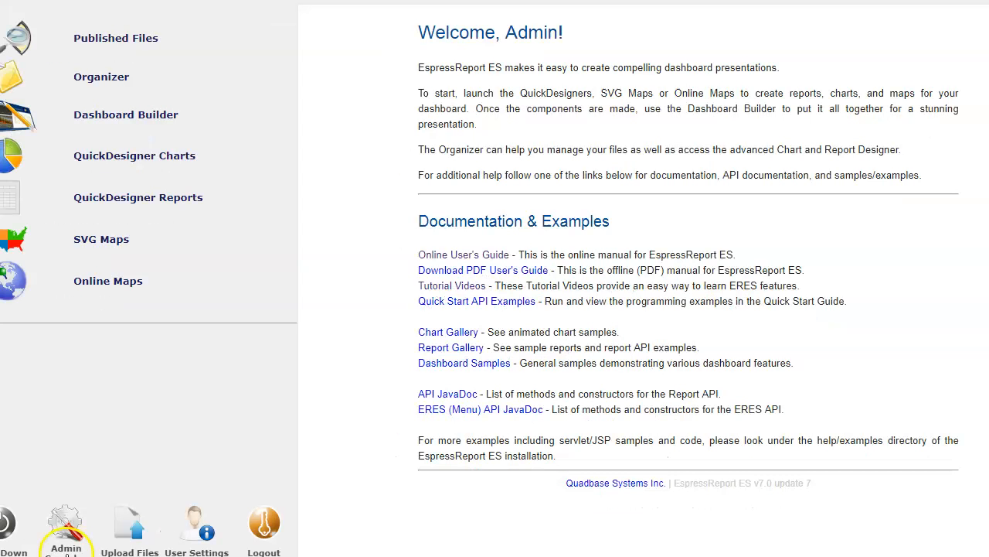
pyautogui.click(67, 541)
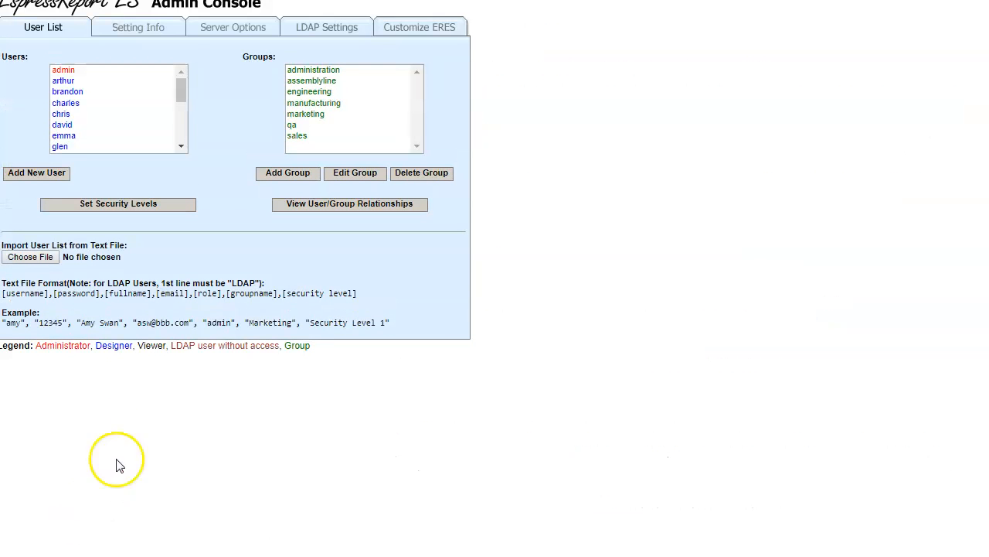
# Step: Review the SMTP mail settings (SSL, port 465) under Setting Info, then view Server Options
pyautogui.click(150, 29)
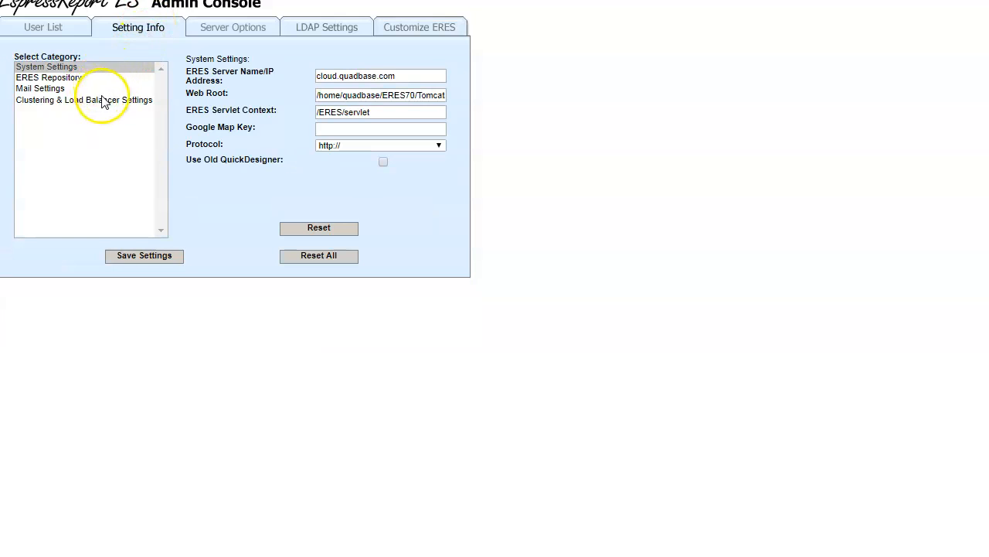
pyautogui.click(59, 89)
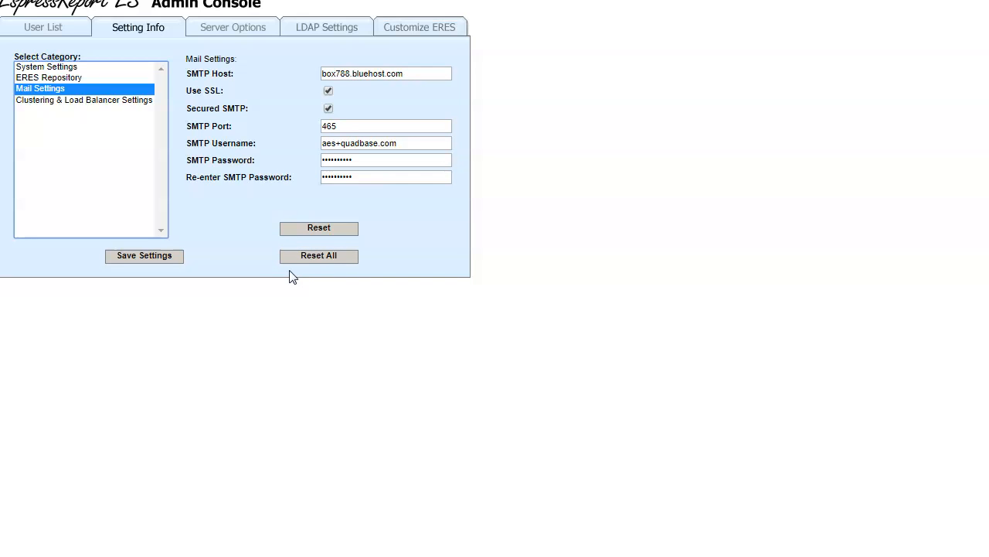
pyautogui.click(232, 31)
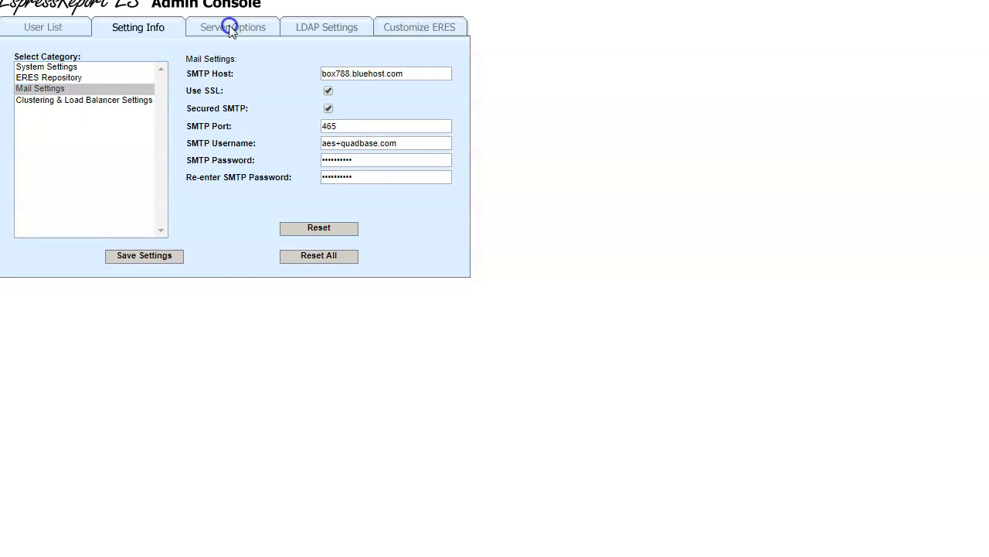